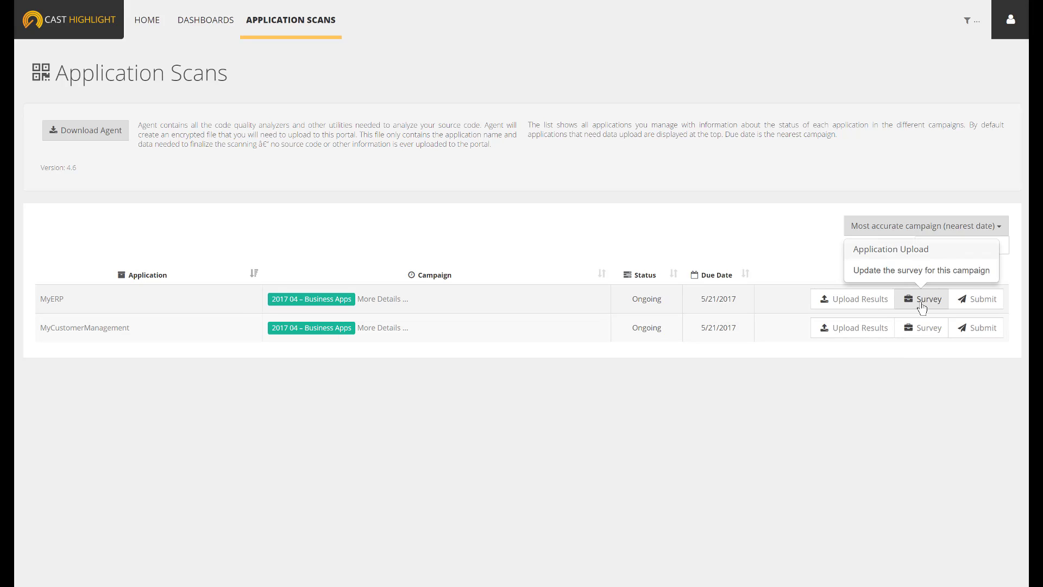
# Open the MyERP survey and look through its Business Impact, Application Properties and CloudReady sections
pyautogui.click(922, 300)
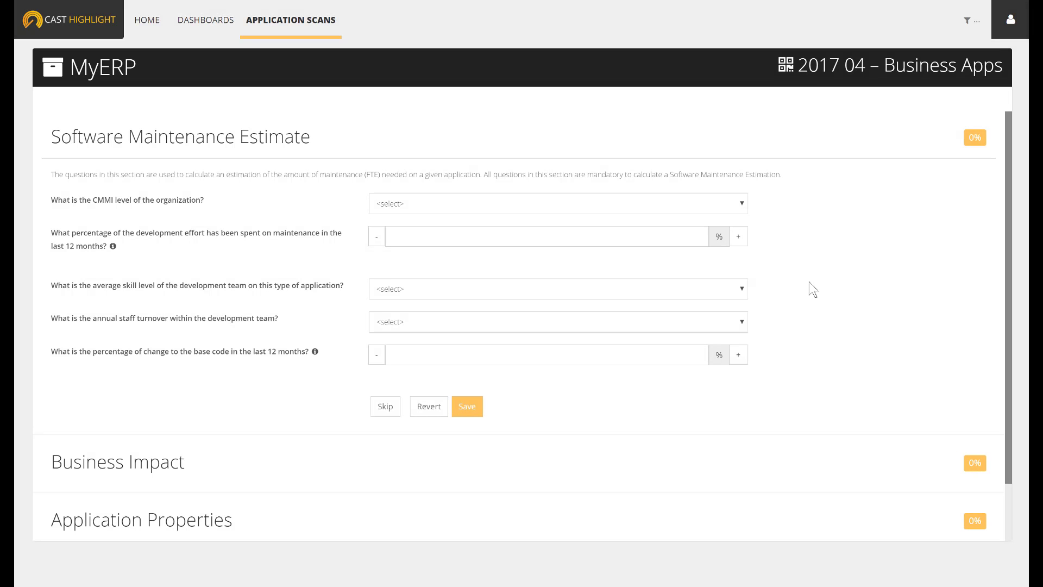
pyautogui.click(136, 469)
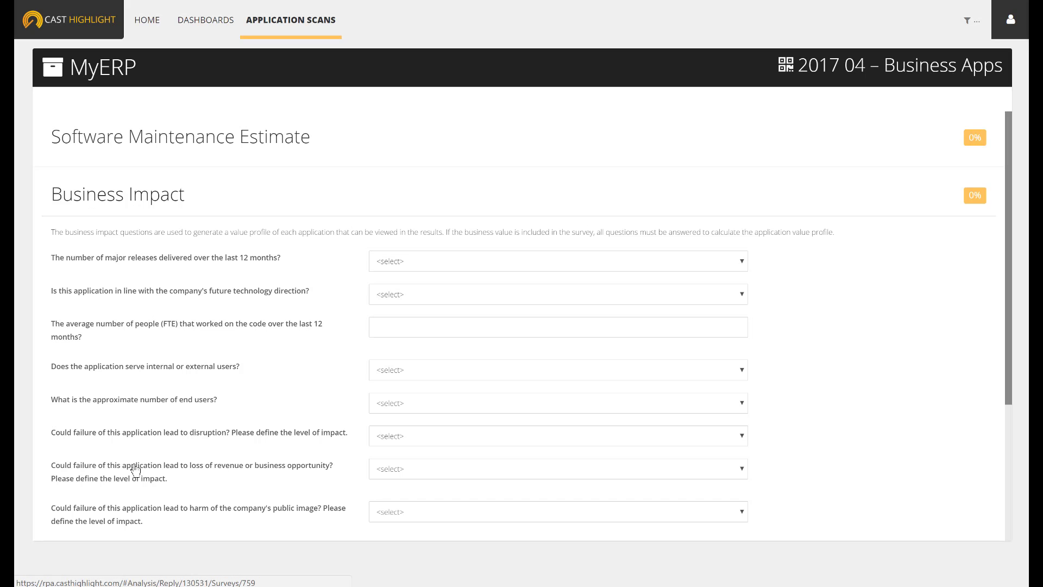
pyautogui.scroll(-5, 135, 469)
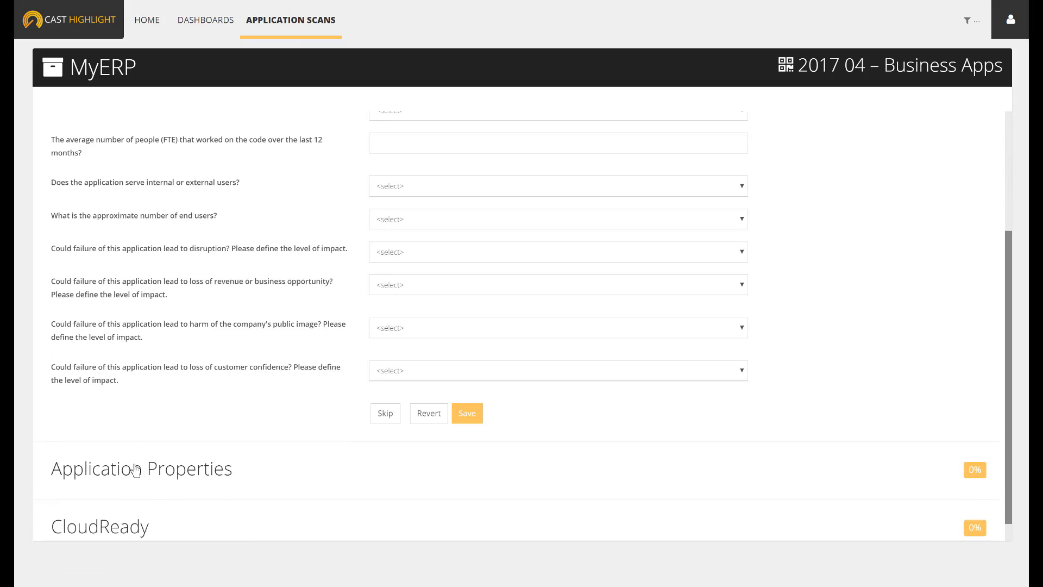
pyautogui.click(135, 459)
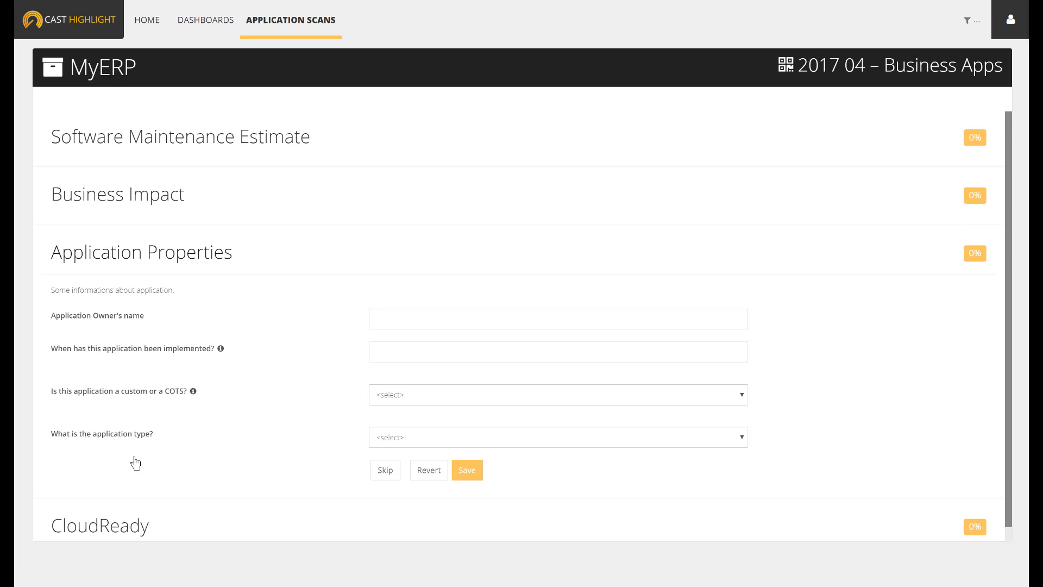
pyautogui.click(116, 511)
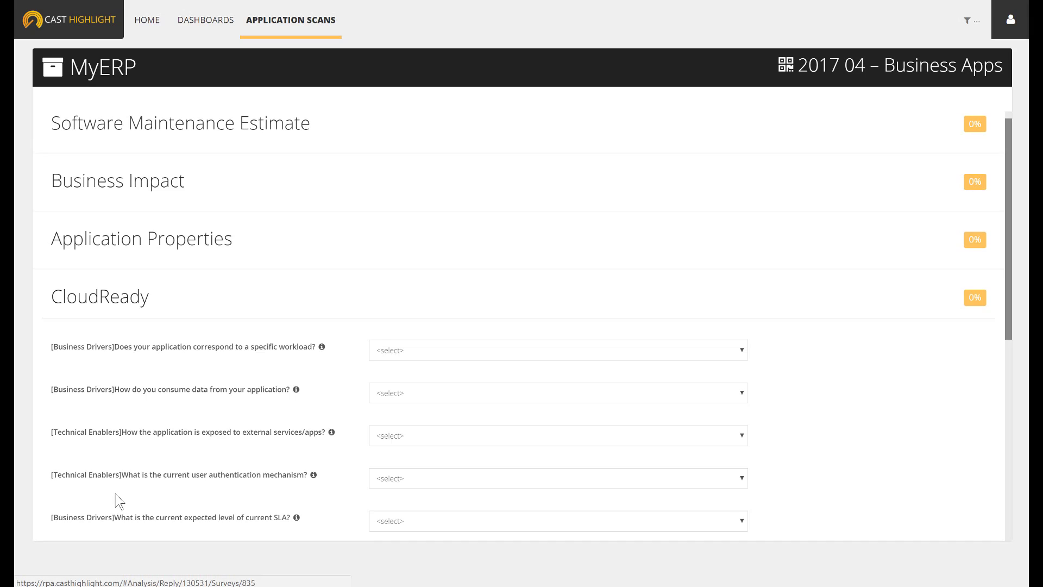
# In the Software Maintenance Estimate section, set the CMMI level to Level 3 and the maintenance effort to 40%
pyautogui.click(213, 142)
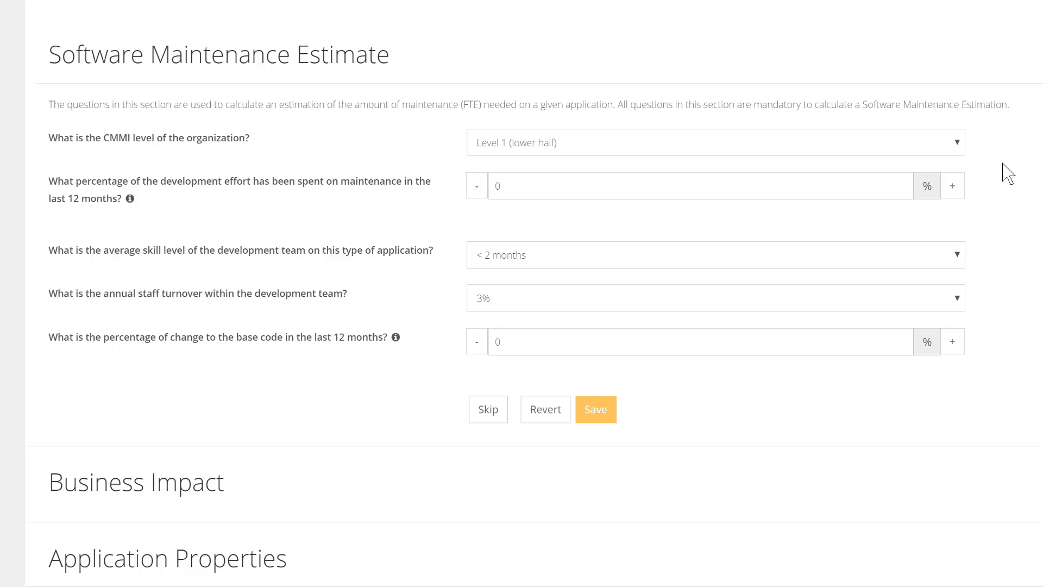
pyautogui.click(959, 146)
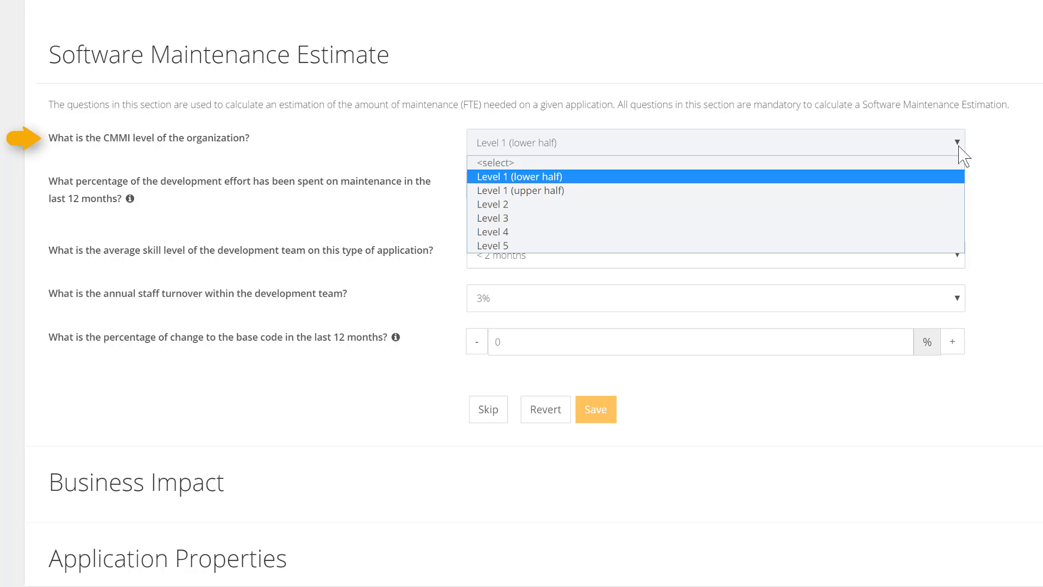
pyautogui.click(950, 218)
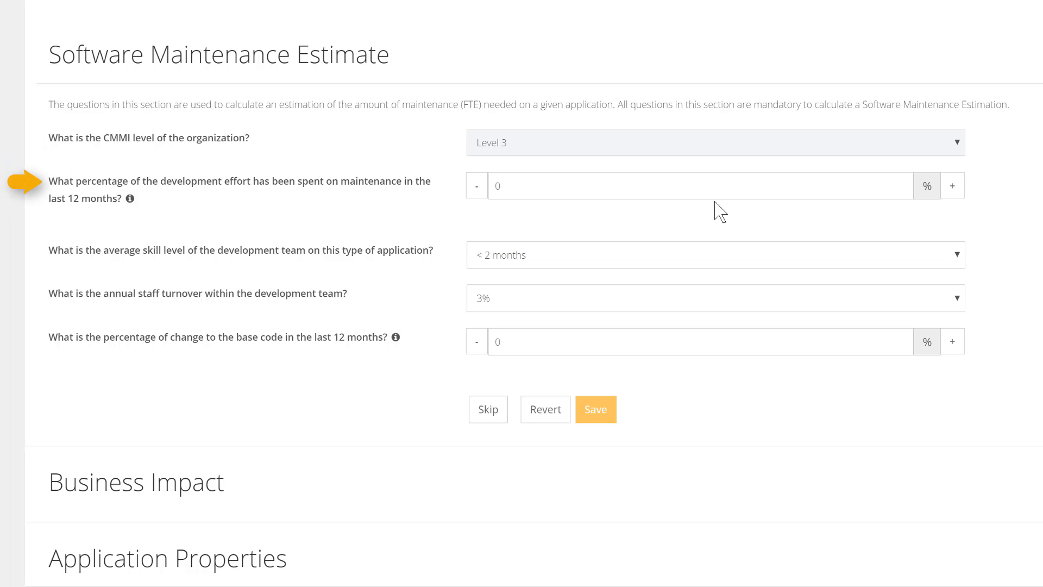
pyautogui.click(516, 186)
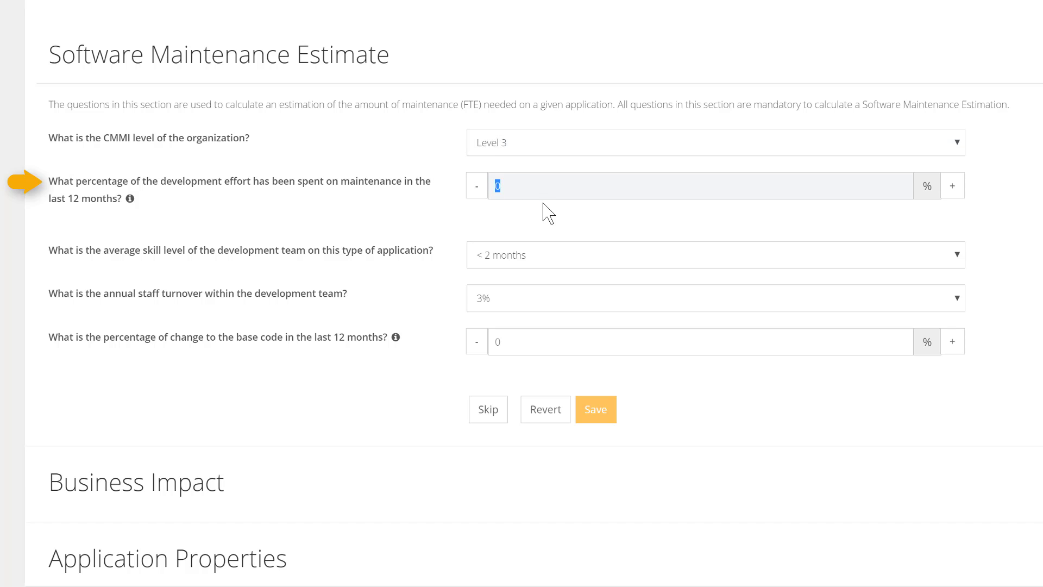
pyautogui.write('40')
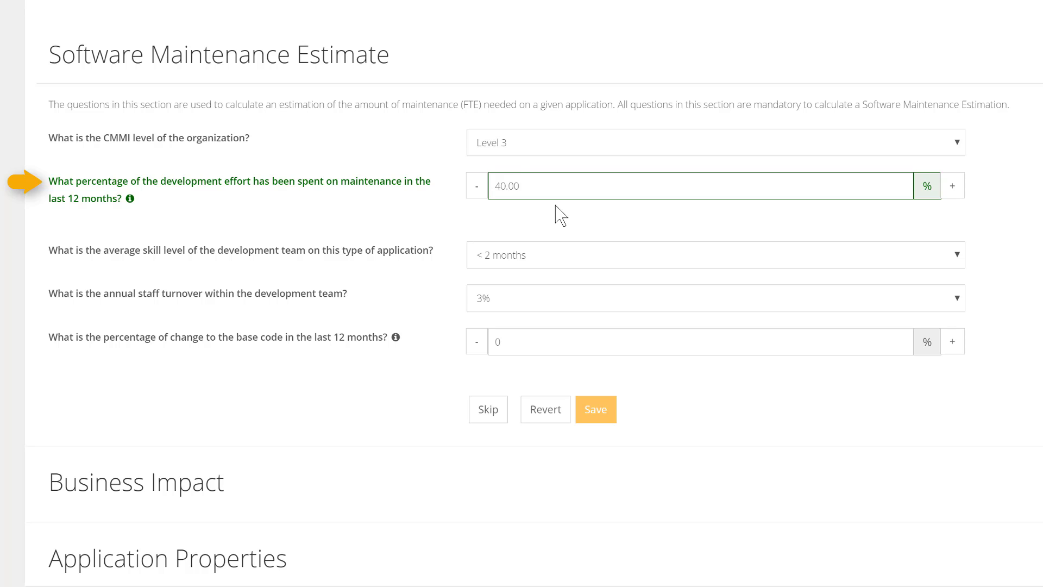
# Set the team's average skill level to 3 years, annual staff turnover to 5% and base code change to 50%
pyautogui.click(565, 257)
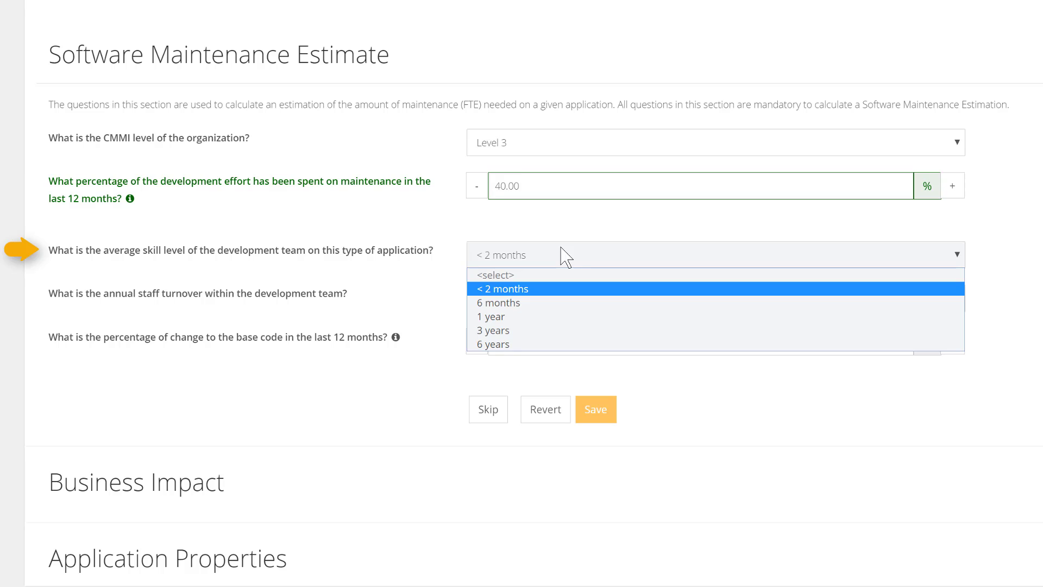
pyautogui.click(543, 331)
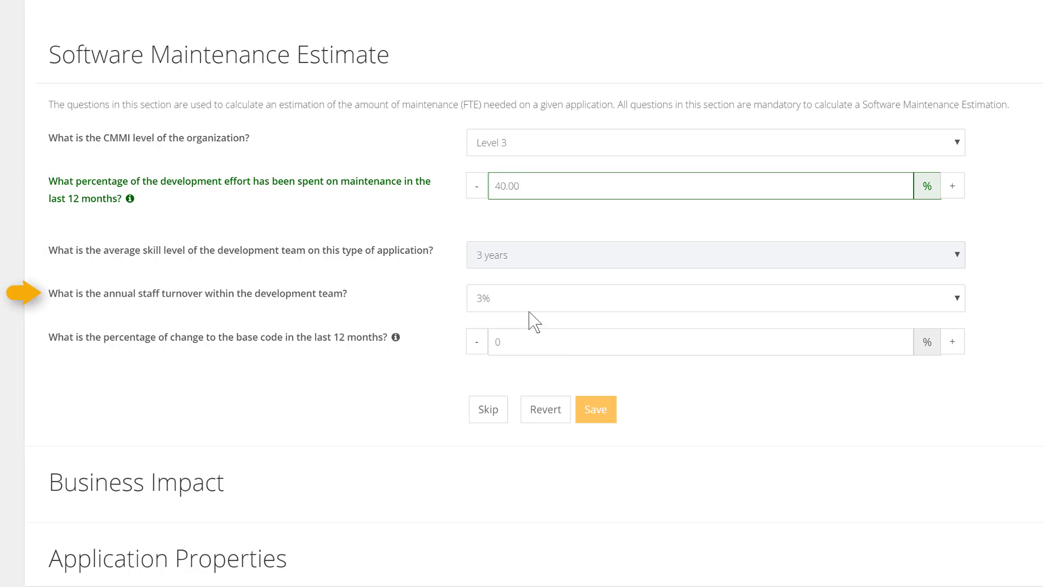
pyautogui.click(527, 307)
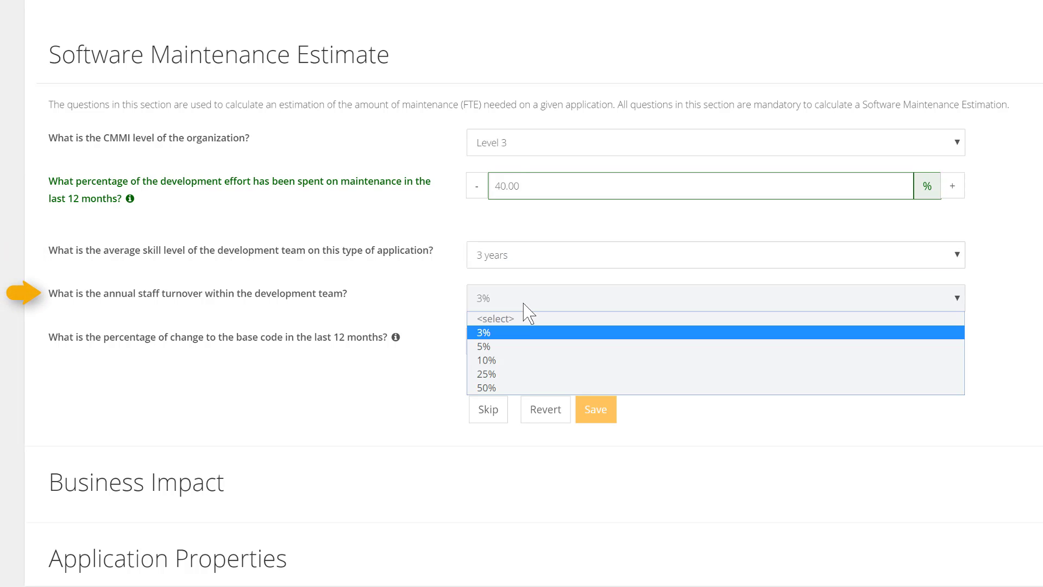
pyautogui.click(523, 345)
pyautogui.moveTo(525, 339); pyautogui.dragTo(488, 342)
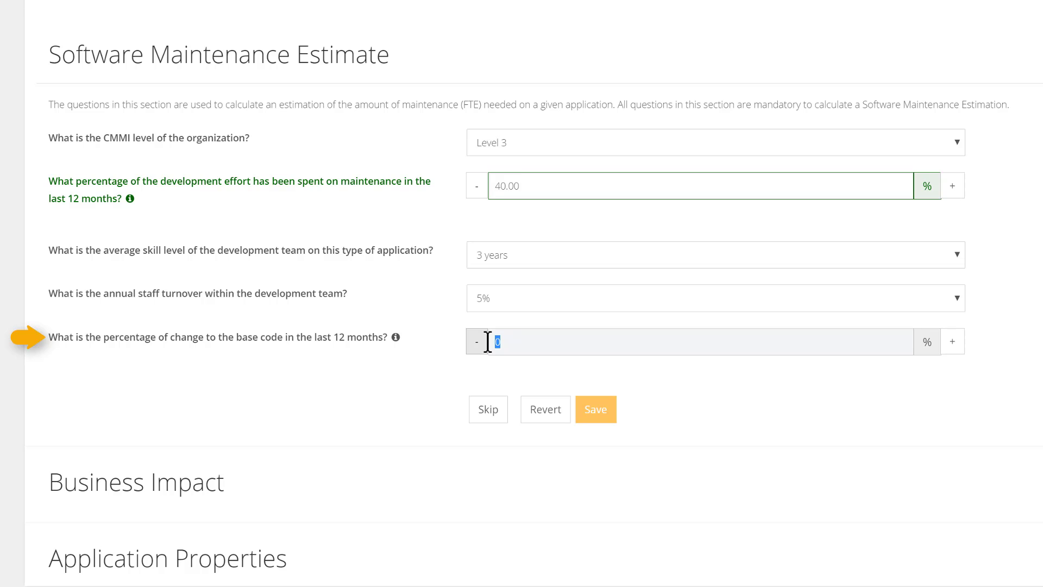
pyautogui.write('50')
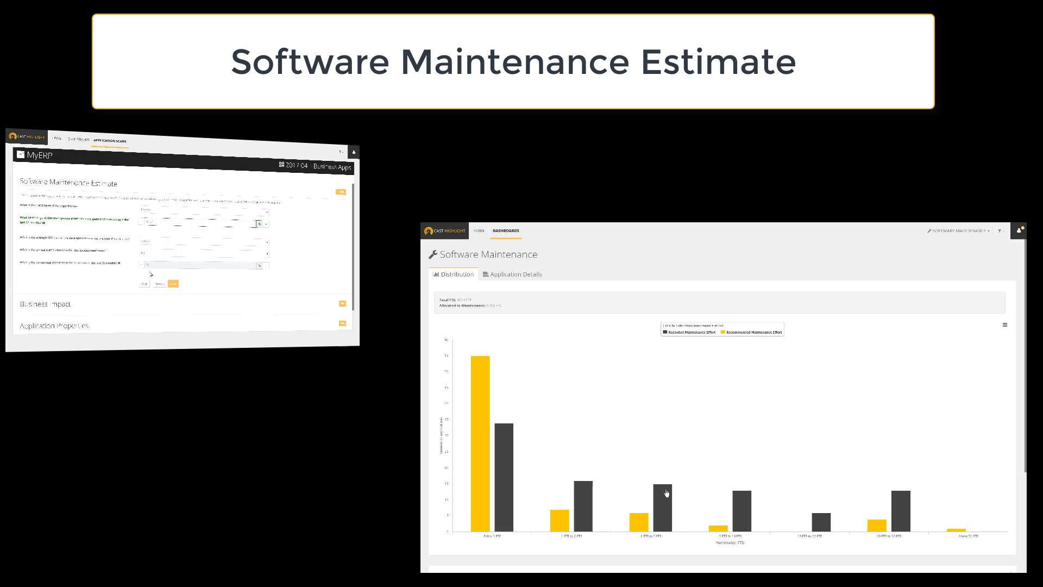
pyautogui.moveTo(667, 493)
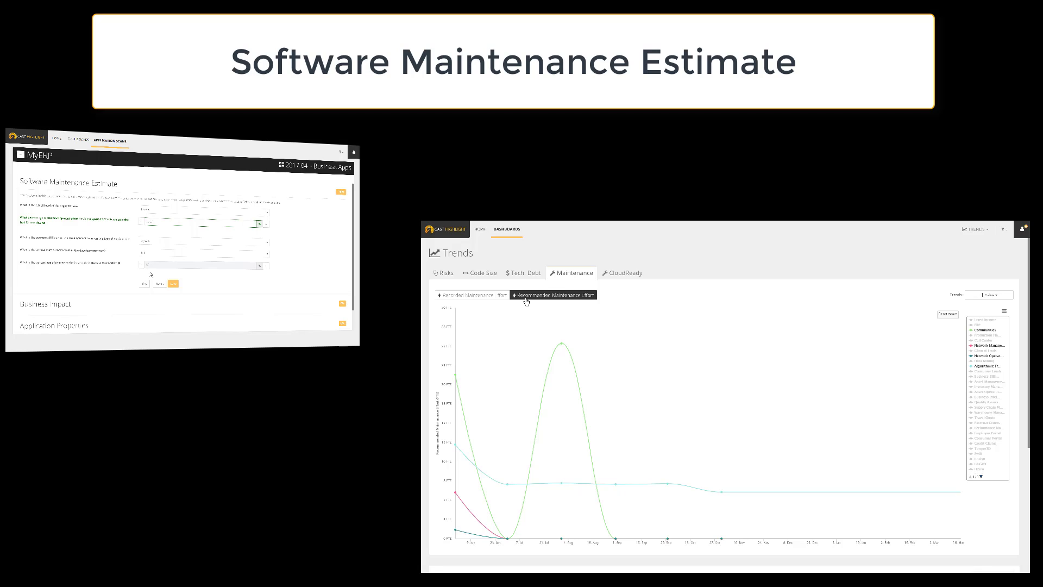
pyautogui.click(500, 296)
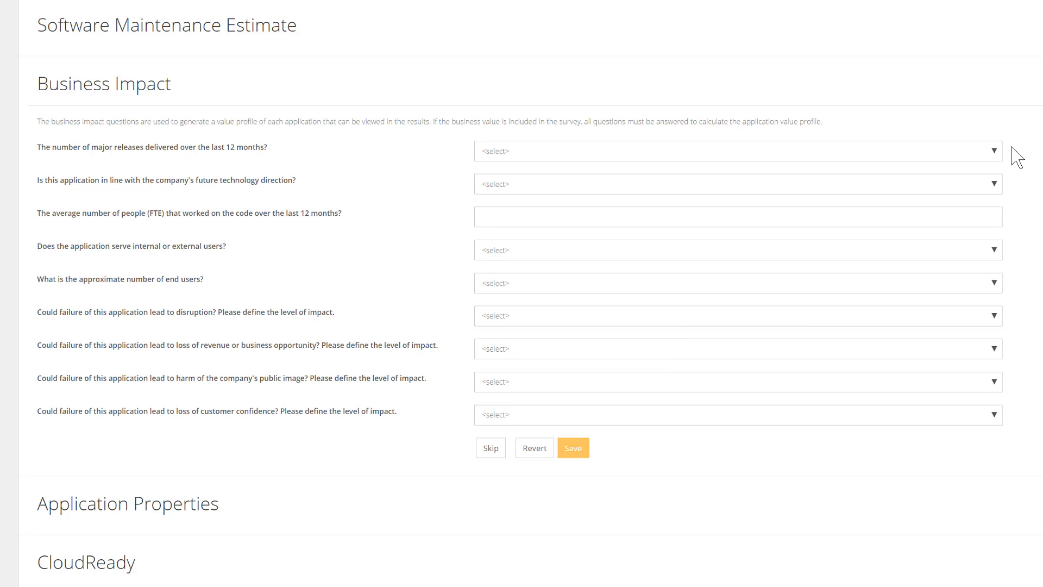
# In Business Impact, set major releases to 7 to 12 and answer Yes for alignment with the company's future technology direction
pyautogui.click(986, 153)
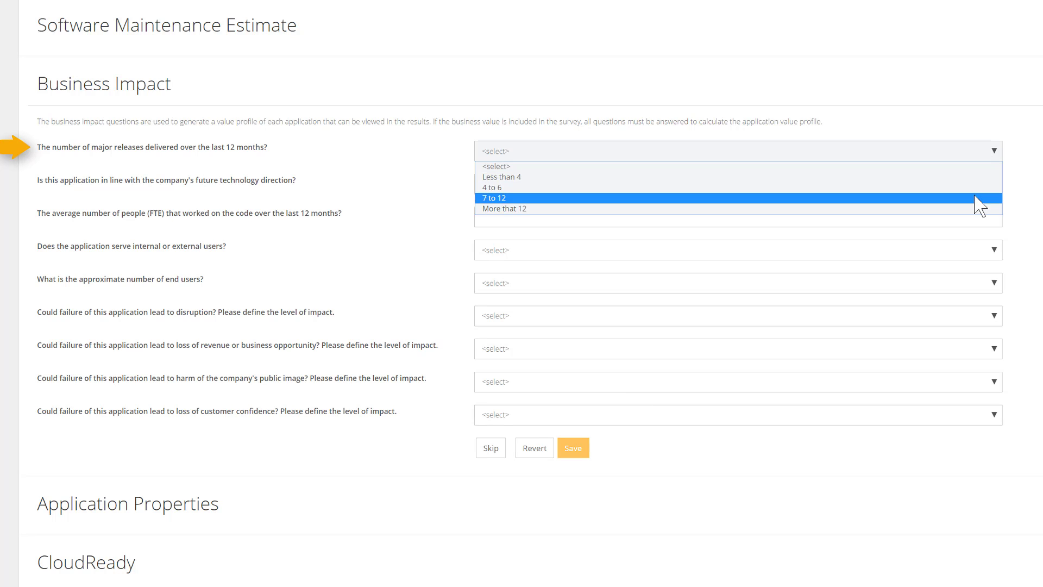
pyautogui.click(976, 198)
pyautogui.click(988, 184)
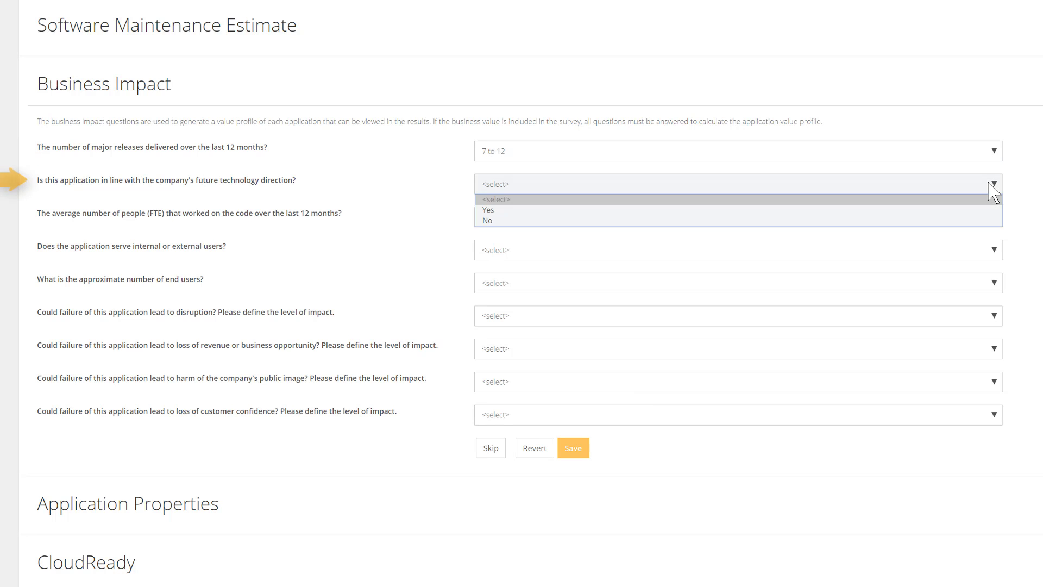
pyautogui.click(978, 210)
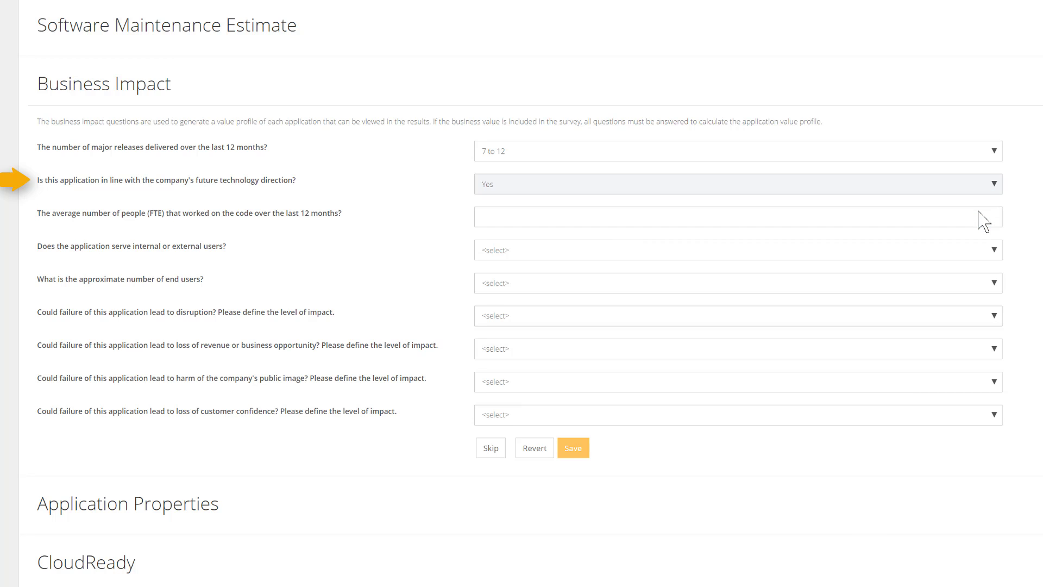
# Enter 35 as the average number of people (FTE) that worked on the code over the last 12 months
pyautogui.click(977, 211)
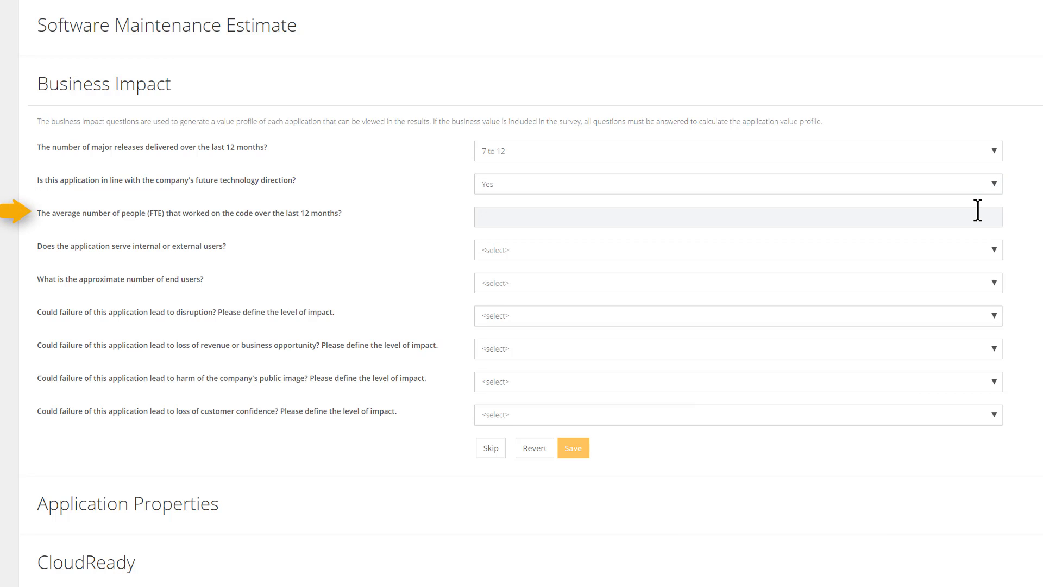
pyautogui.write('25')
pyautogui.press('BackSpace')
pyautogui.press('BackSpace')
pyautogui.write('35')
# Set the users served to Both and the approximate number of end users to 501 to 2500
pyautogui.click(984, 255)
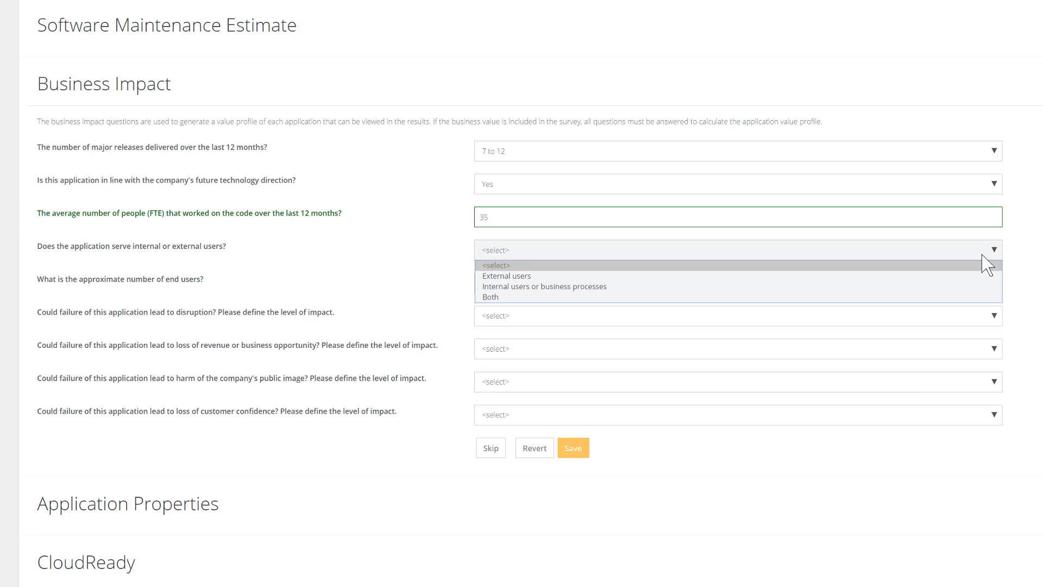
pyautogui.click(983, 297)
pyautogui.click(970, 289)
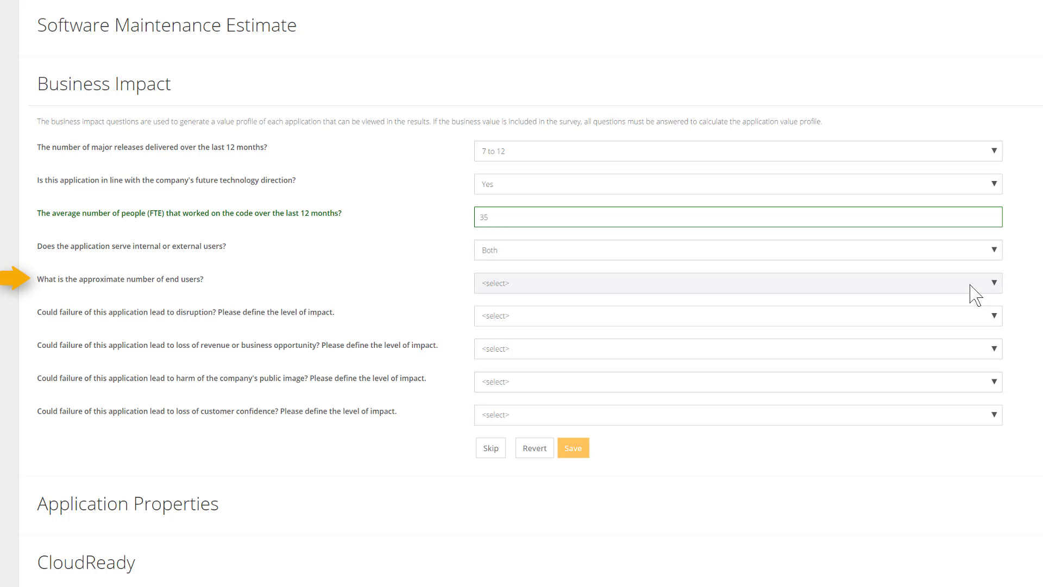
pyautogui.click(966, 331)
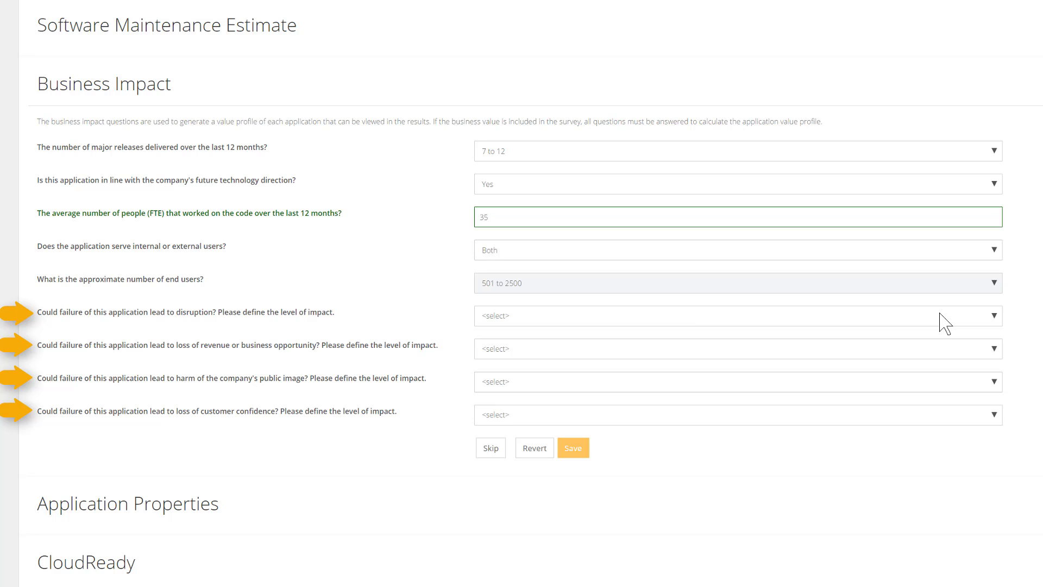
# Rate the application failure's disruption impact as High and its loss of revenue or business opportunity impact as Medium
pyautogui.click(945, 323)
pyautogui.click(944, 376)
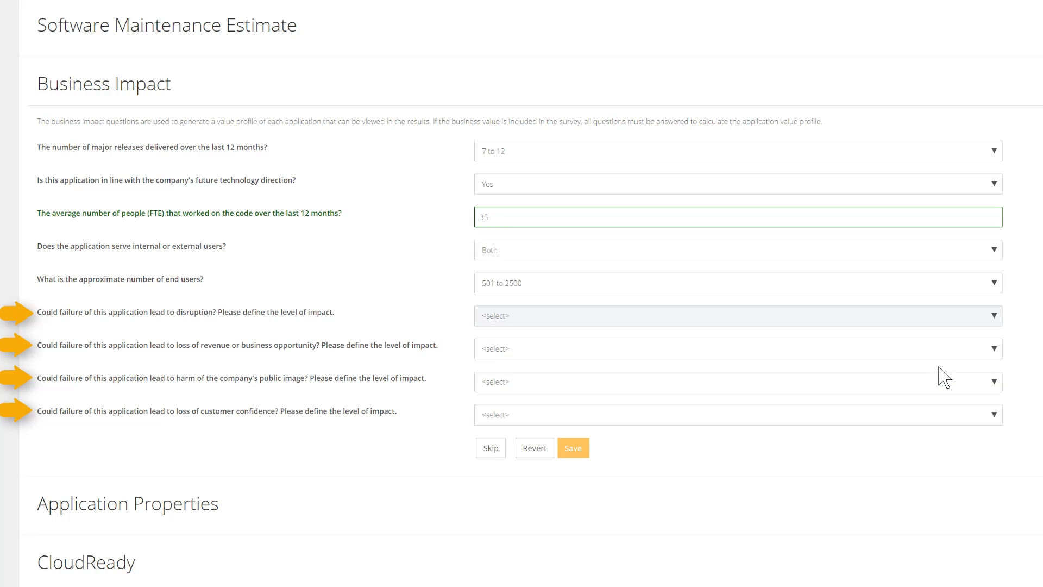
pyautogui.click(943, 350)
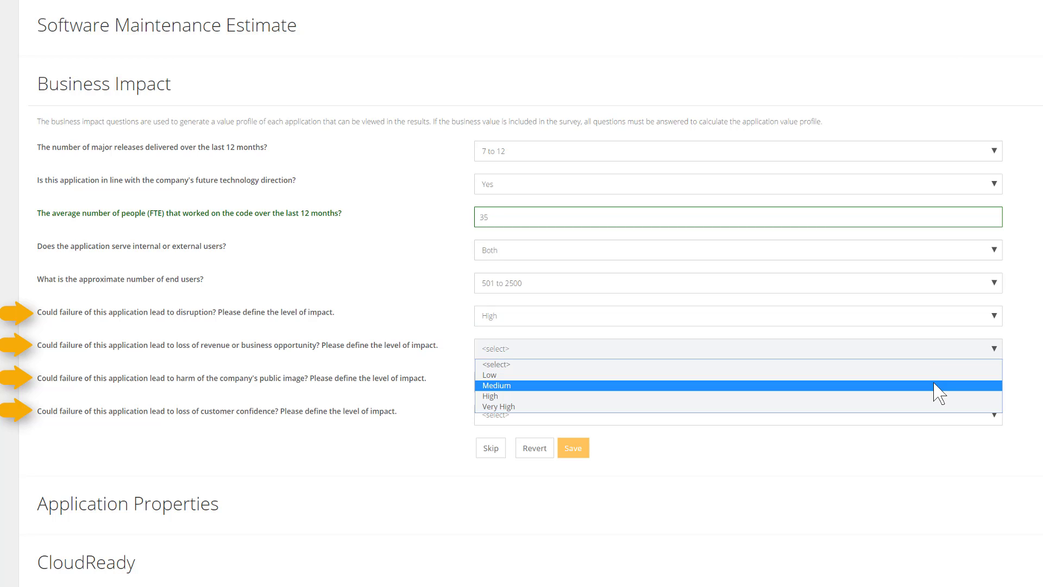
pyautogui.click(939, 386)
# Rate the application failure's harm to the company's public image as High and its loss of customer confidence as Very High
pyautogui.click(935, 382)
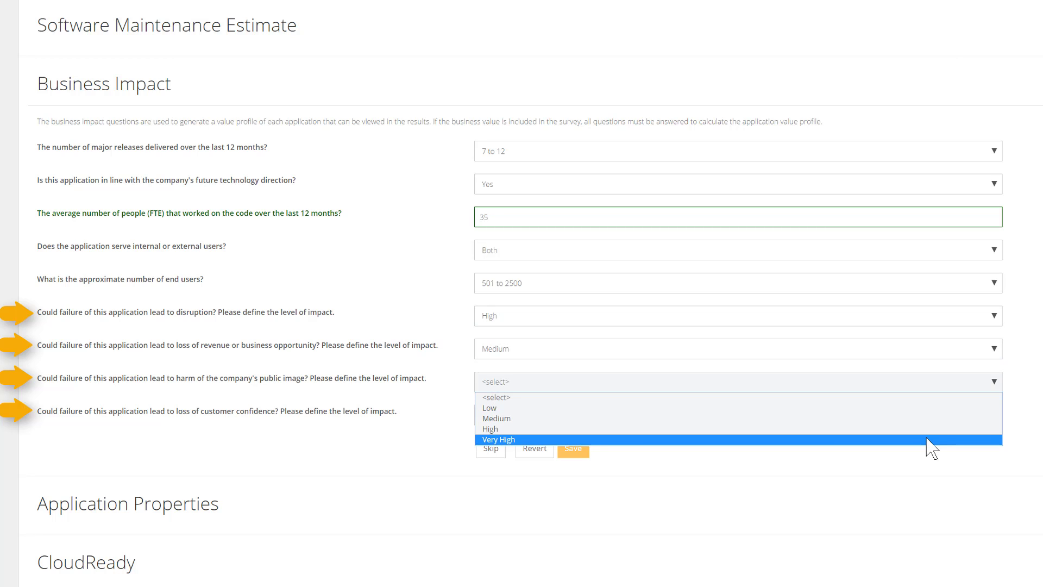
pyautogui.click(926, 428)
pyautogui.click(923, 416)
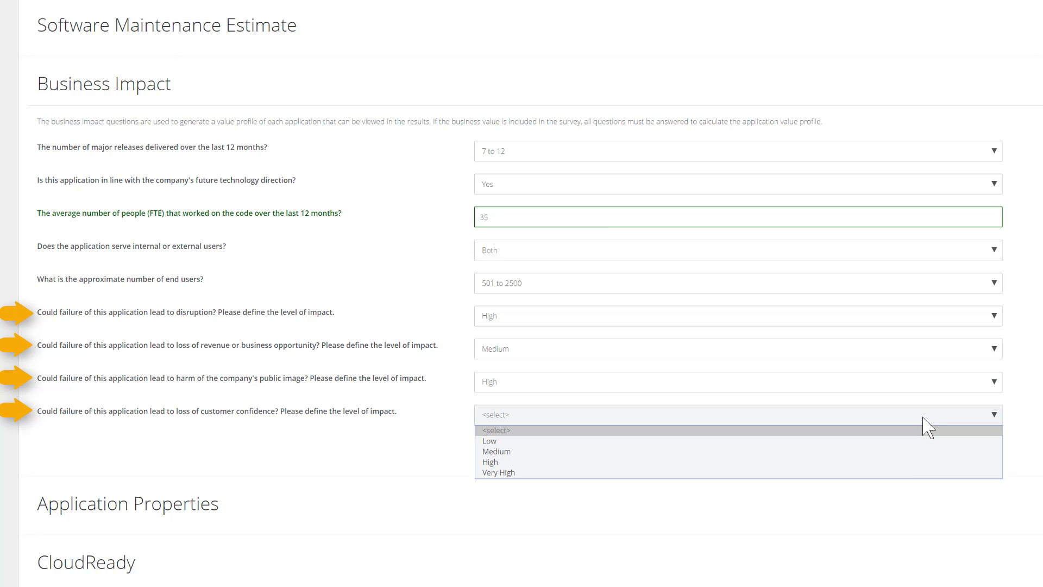
pyautogui.click(862, 472)
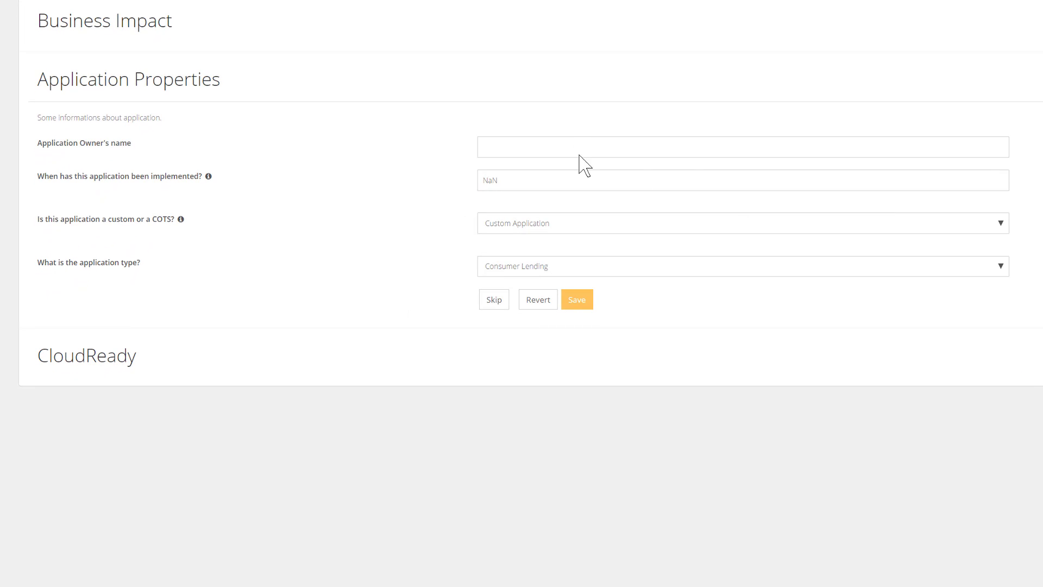
# In Application Properties, fill in the application owner's name, set the implementation year to 2015 and choose Custom Application
pyautogui.click(578, 149)
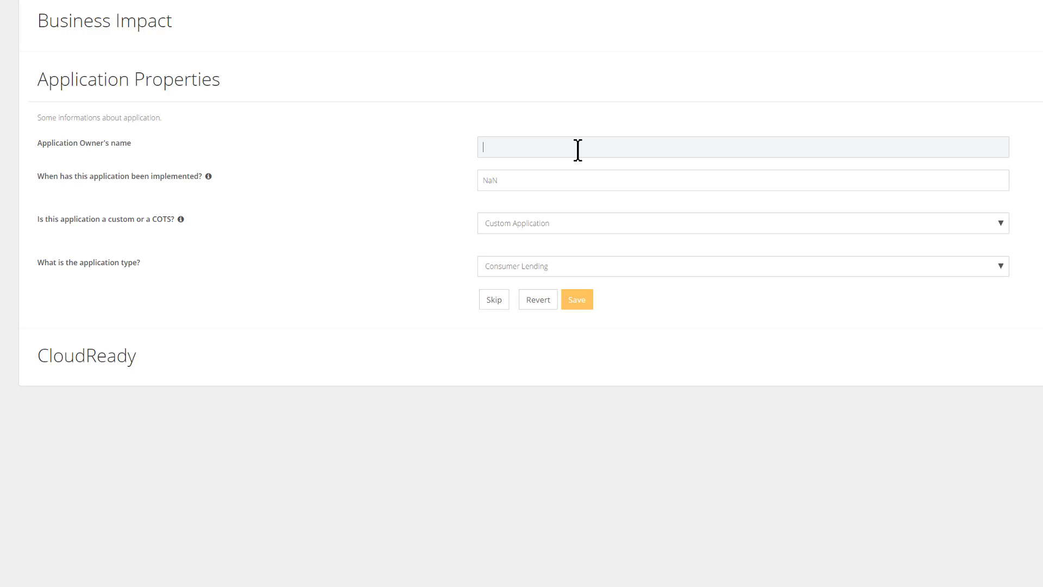
pyautogui.write('JAS')
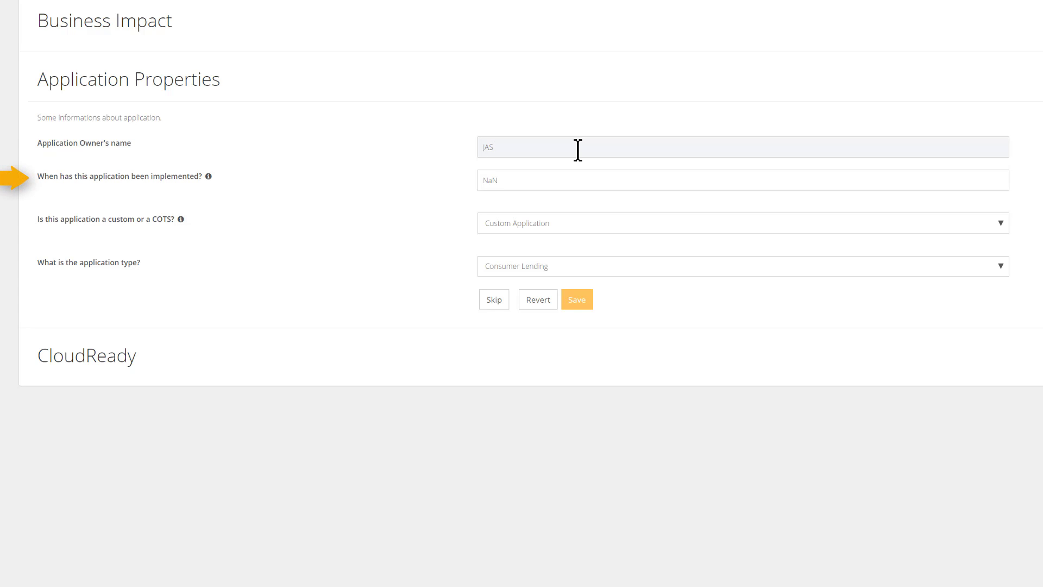
pyautogui.press('Tab')
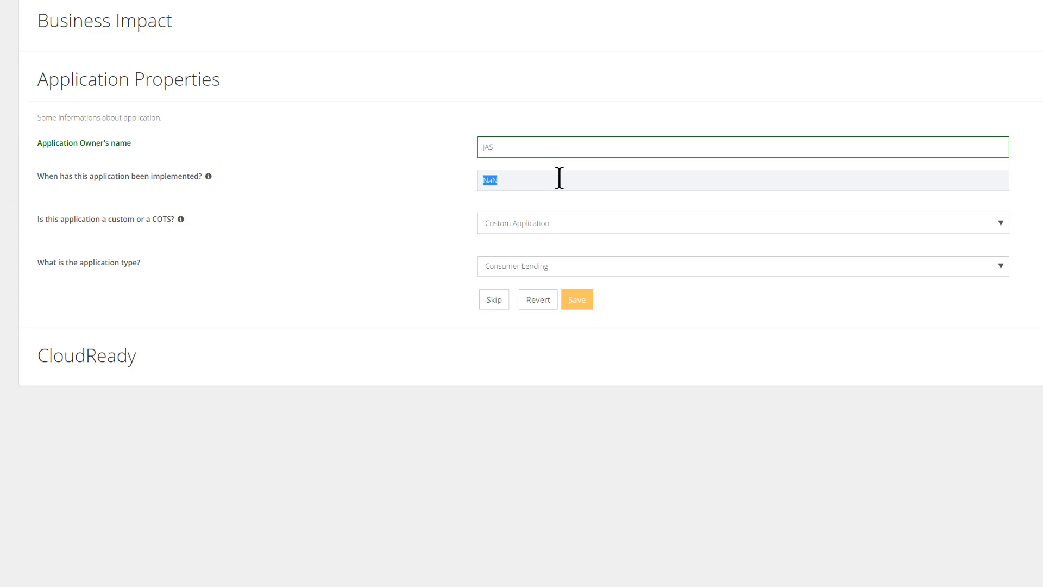
pyautogui.write('2015')
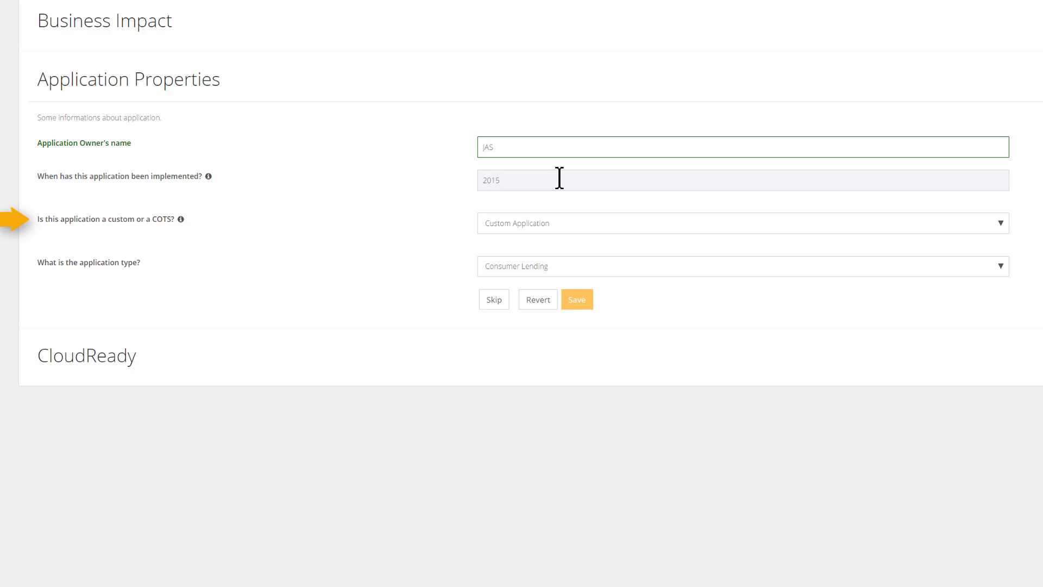
pyautogui.click(561, 228)
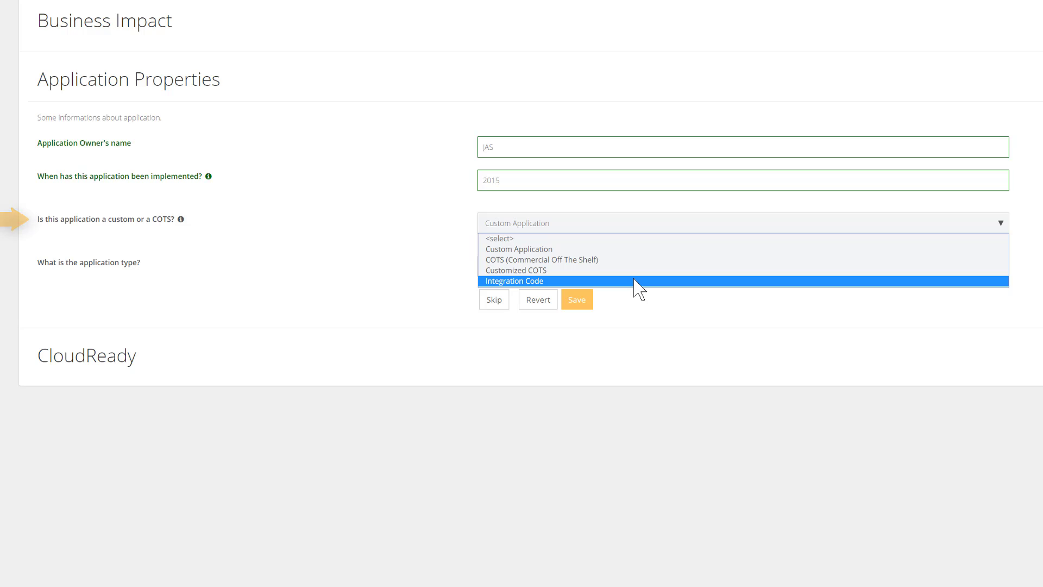
pyautogui.click(648, 251)
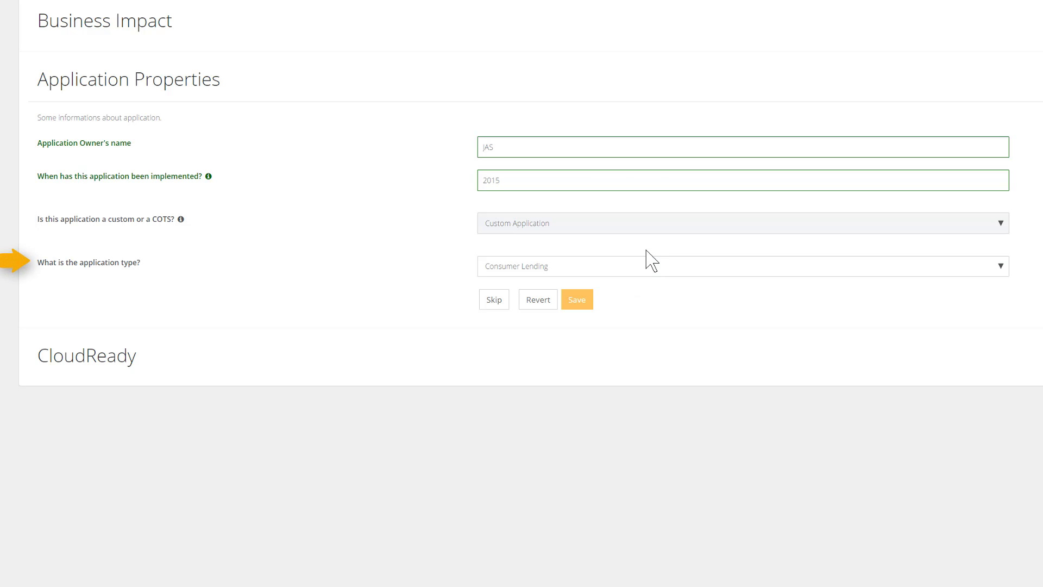
# Set the application type to ERP in the Application Properties section
pyautogui.click(626, 273)
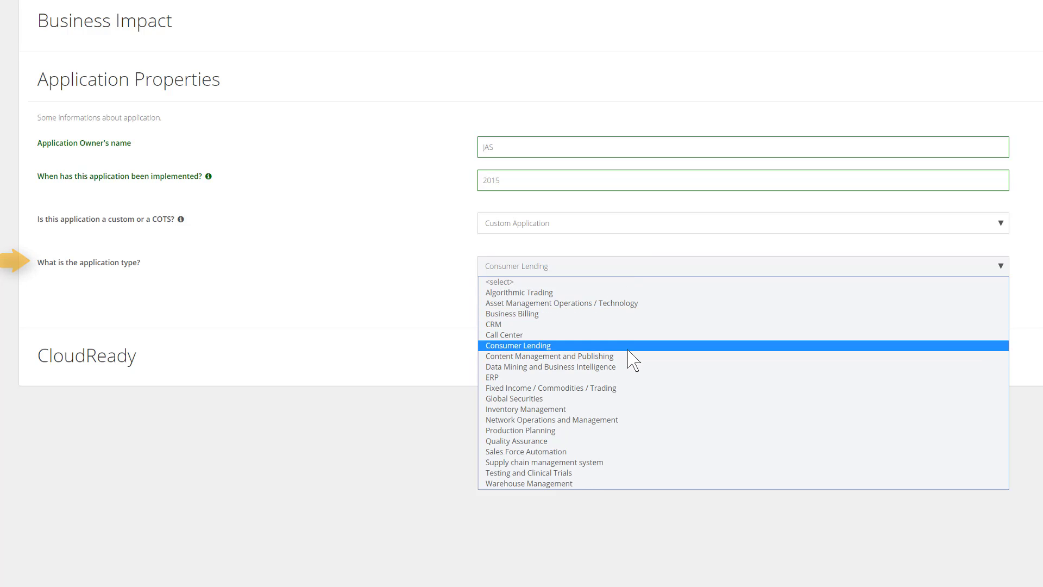
pyautogui.press('Escape')
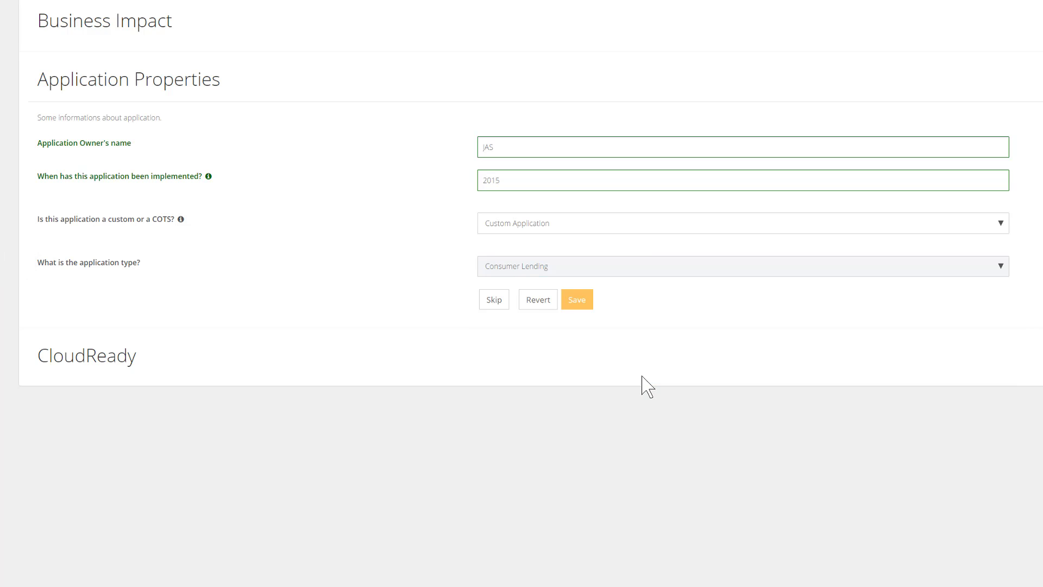
pyautogui.click(760, 365)
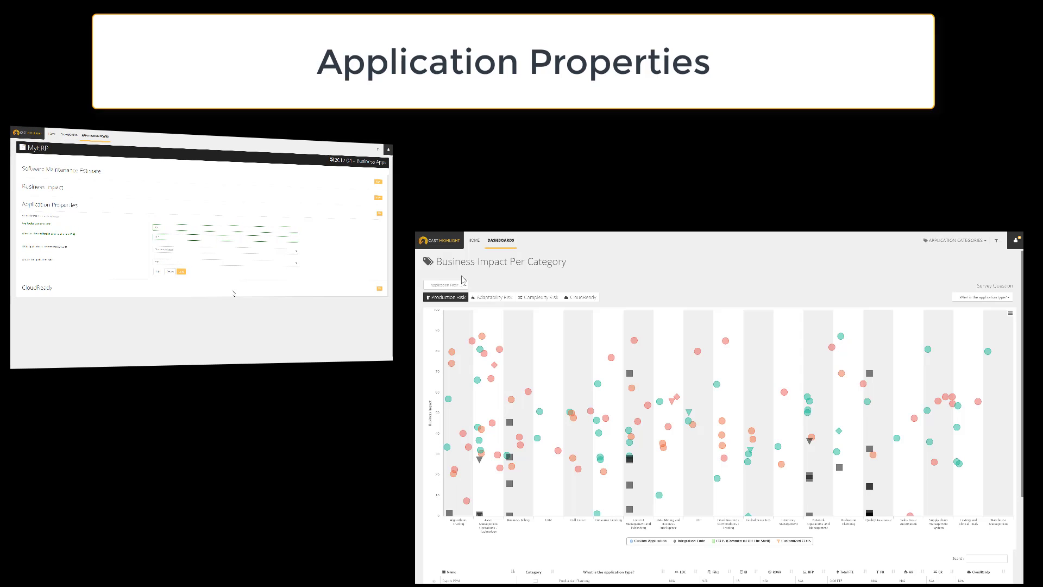
# Filter the Business Impact Per Category chart to COTS (Commercial Off The Shelf) applications and reset the filter
pyautogui.click(457, 285)
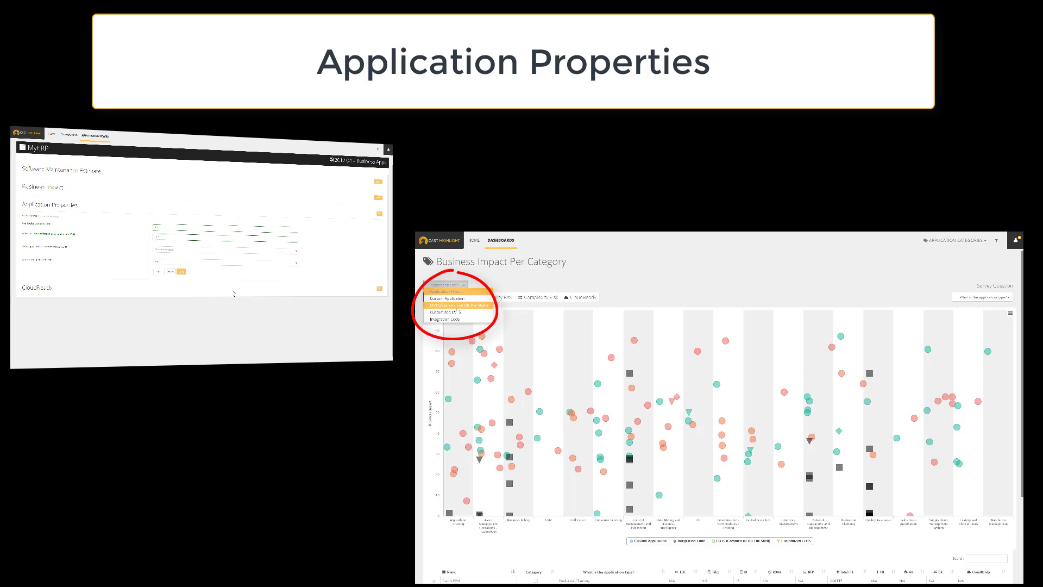
pyautogui.click(458, 305)
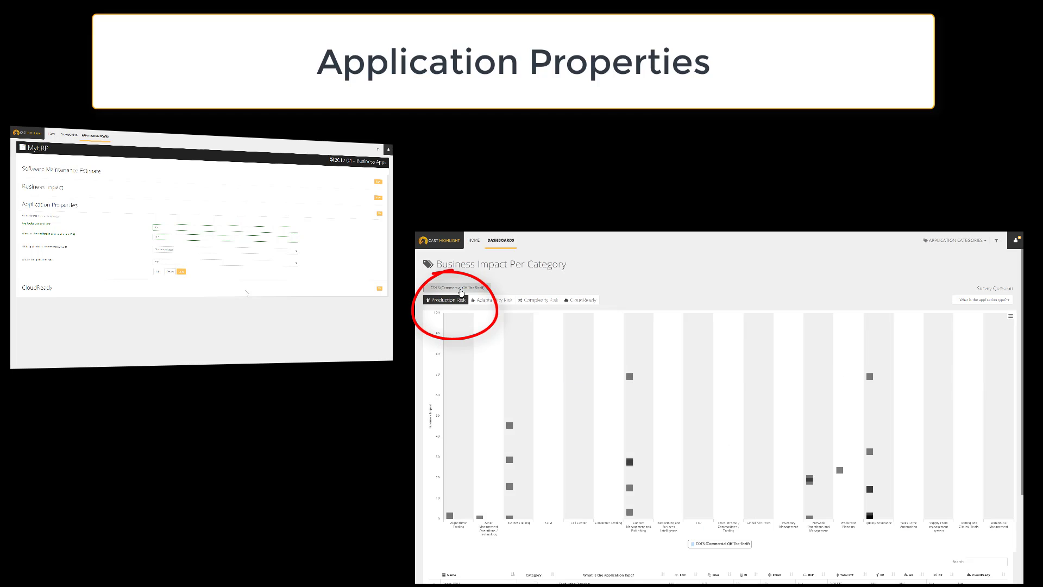
pyautogui.click(458, 285)
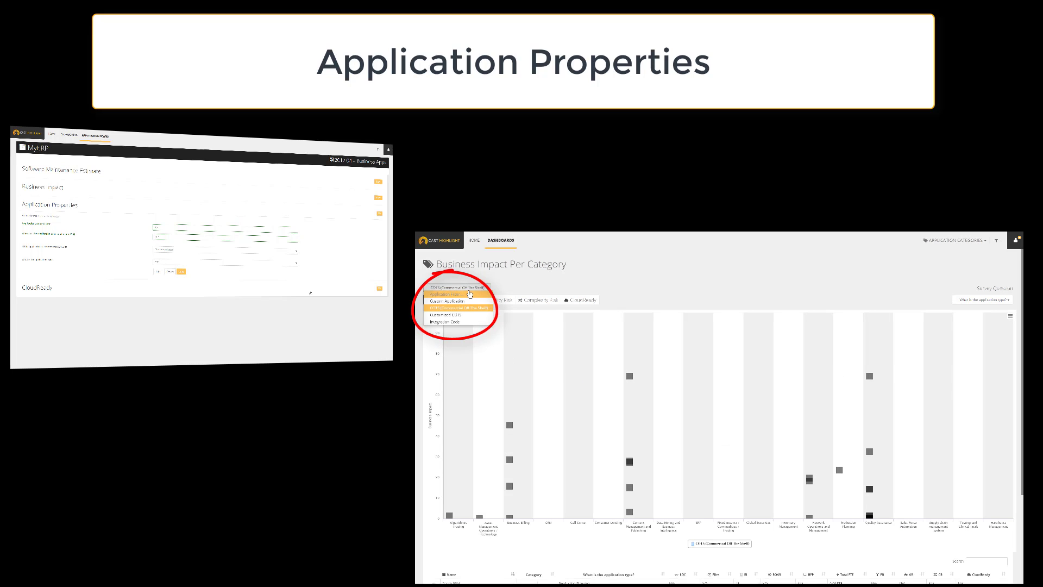
pyautogui.click(488, 294)
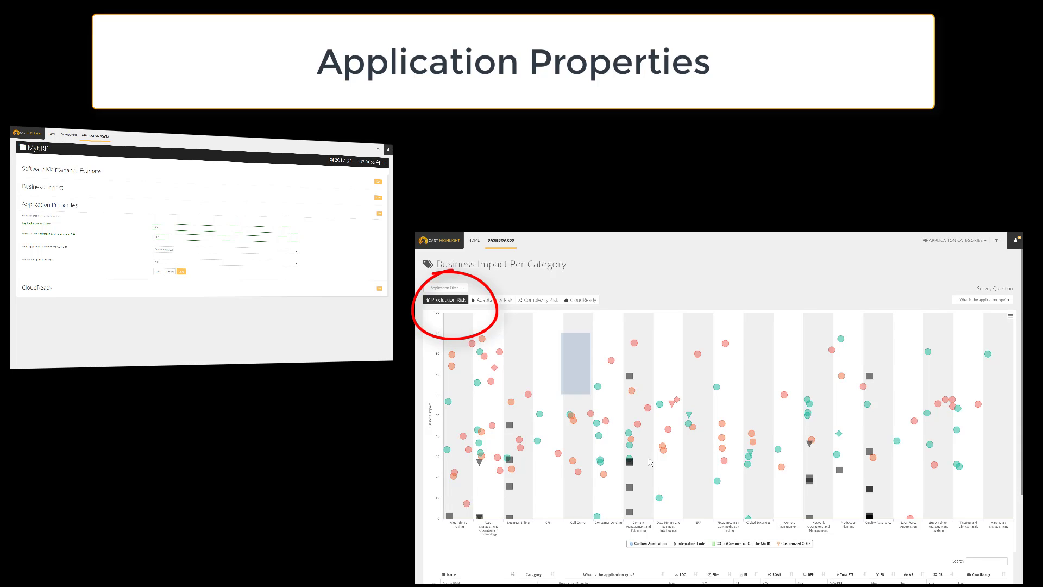
# Benchmark the ERP application using the application type as the benchmarking dimension
pyautogui.moveTo(650, 462); pyautogui.dragTo(725, 541)
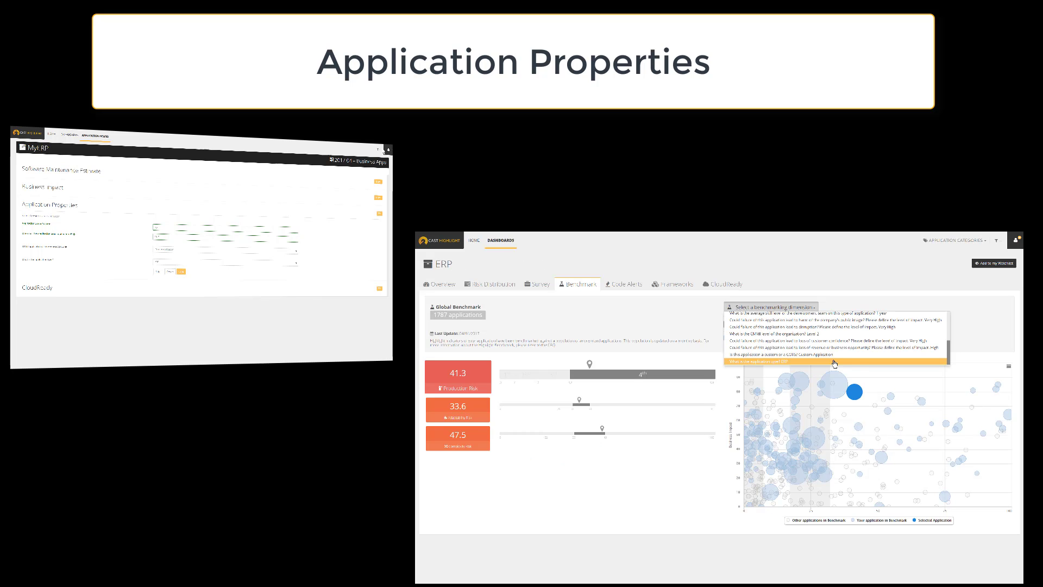
pyautogui.click(855, 362)
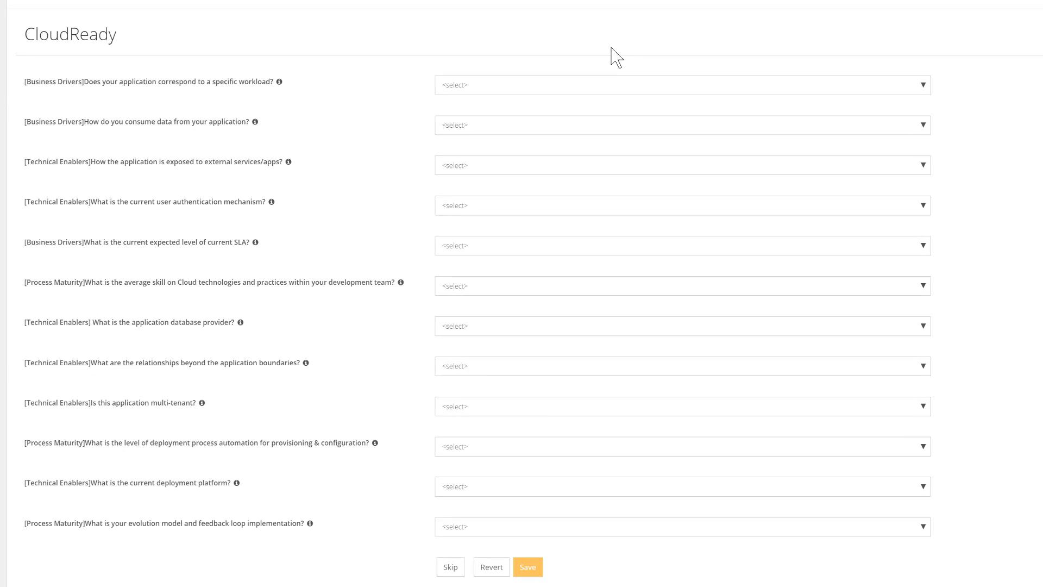
# In the CloudReady section, set the specific workload to MicroServices & Containers and the data consumption to Data Analytics
pyautogui.click(632, 86)
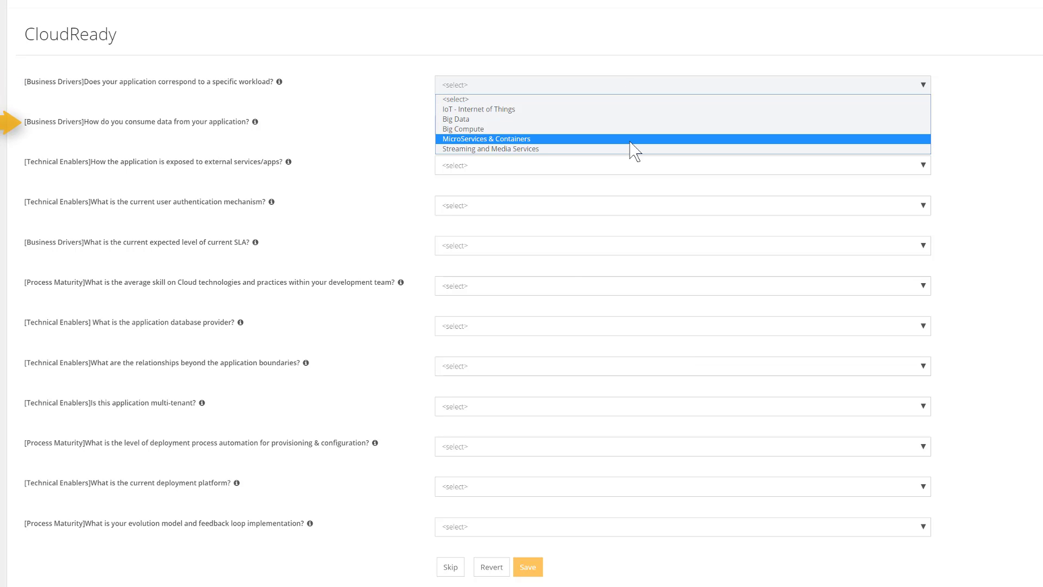
pyautogui.click(630, 139)
pyautogui.click(631, 124)
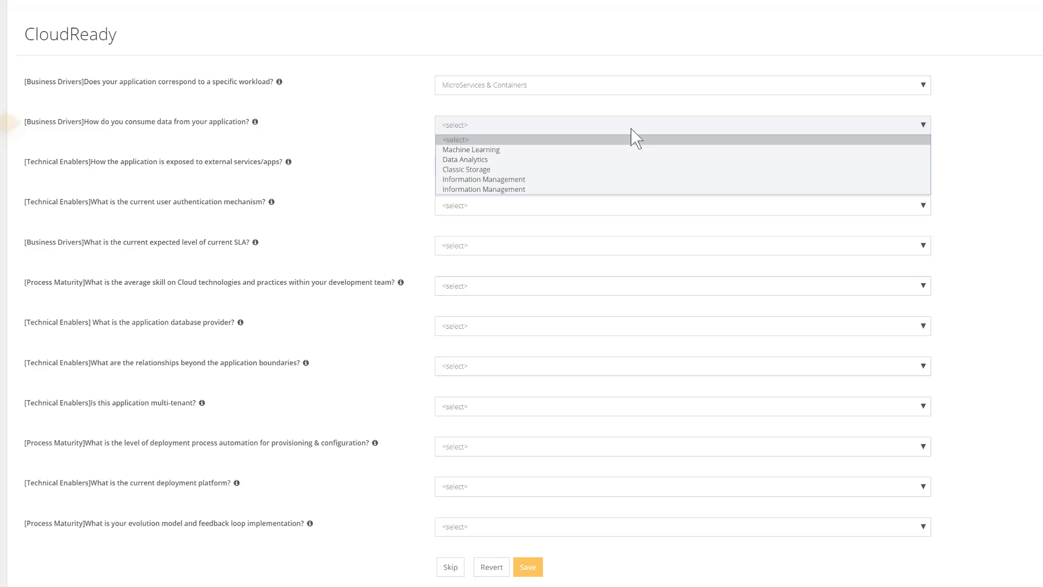
pyautogui.click(632, 162)
# Set the exposure to external services to API exposed on other network protocol and the user authentication mechanism to Single Sign On
pyautogui.click(631, 171)
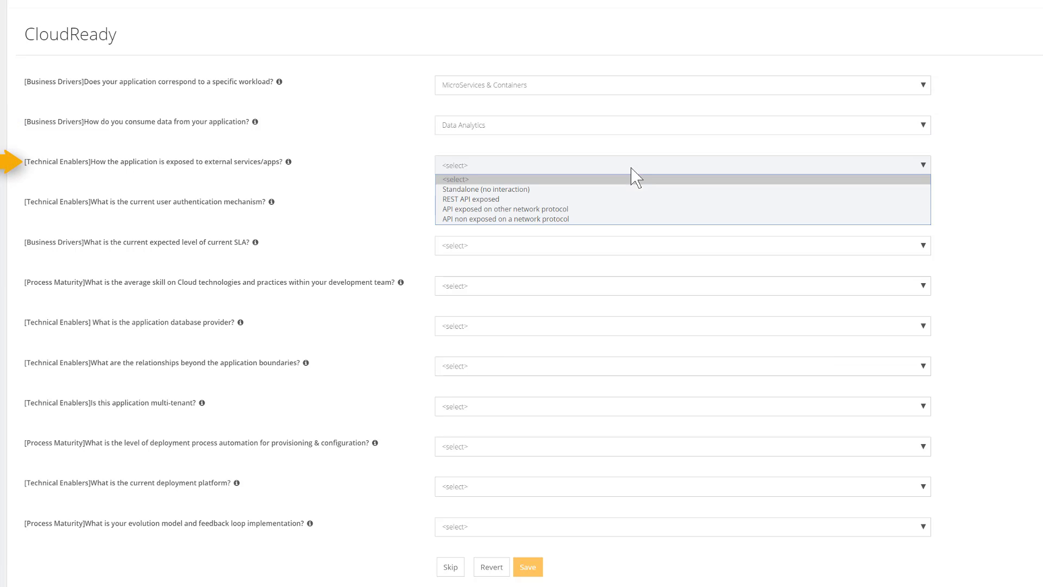
pyautogui.click(634, 208)
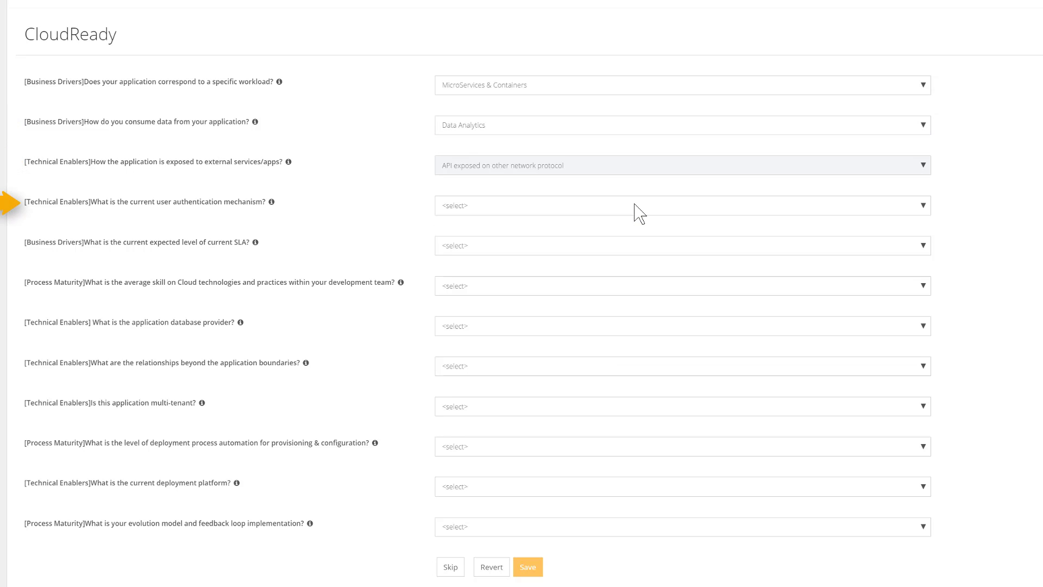
pyautogui.click(634, 206)
pyautogui.click(639, 240)
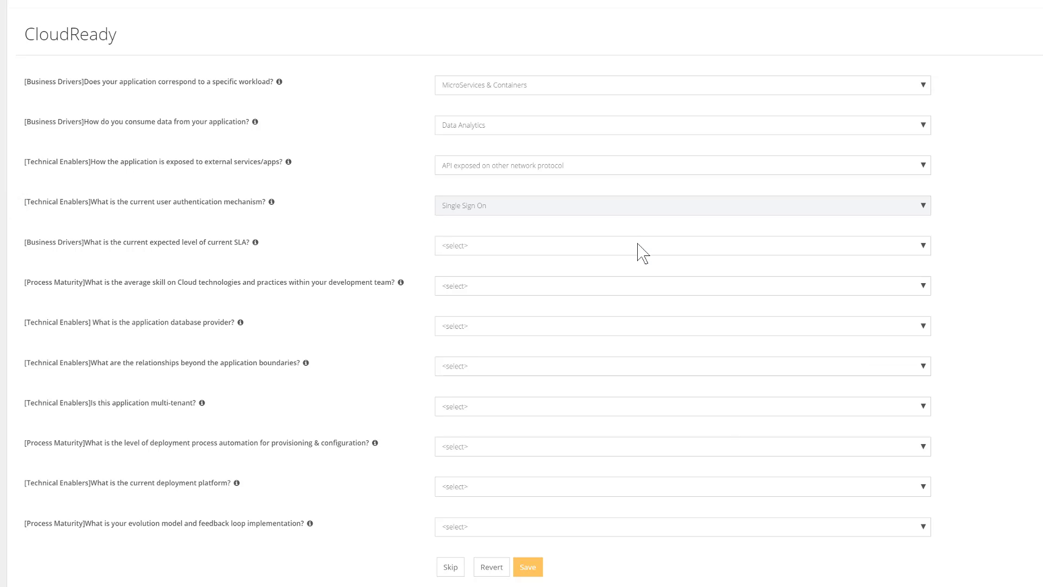
# Set the expected SLA level to SLA with maintenance timeframe and the team's average cloud skill to Basic knowledge
pyautogui.click(646, 249)
pyautogui.click(701, 280)
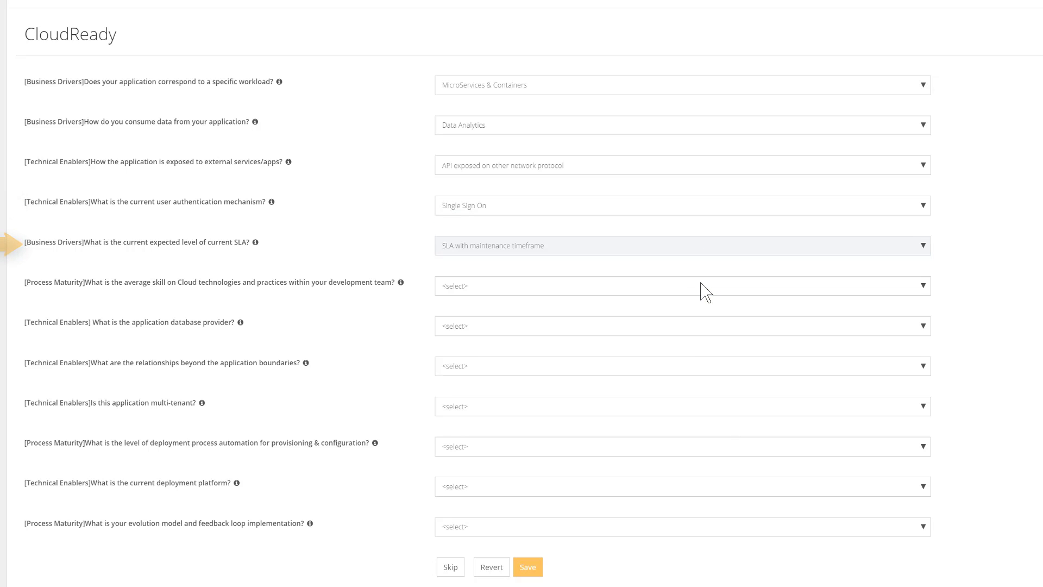
pyautogui.click(703, 288)
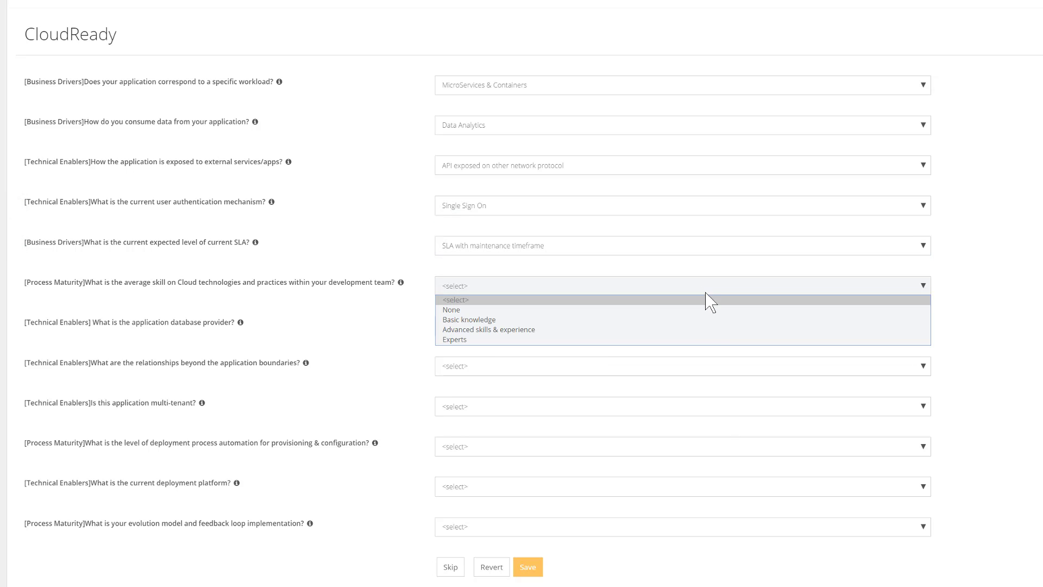
pyautogui.click(714, 328)
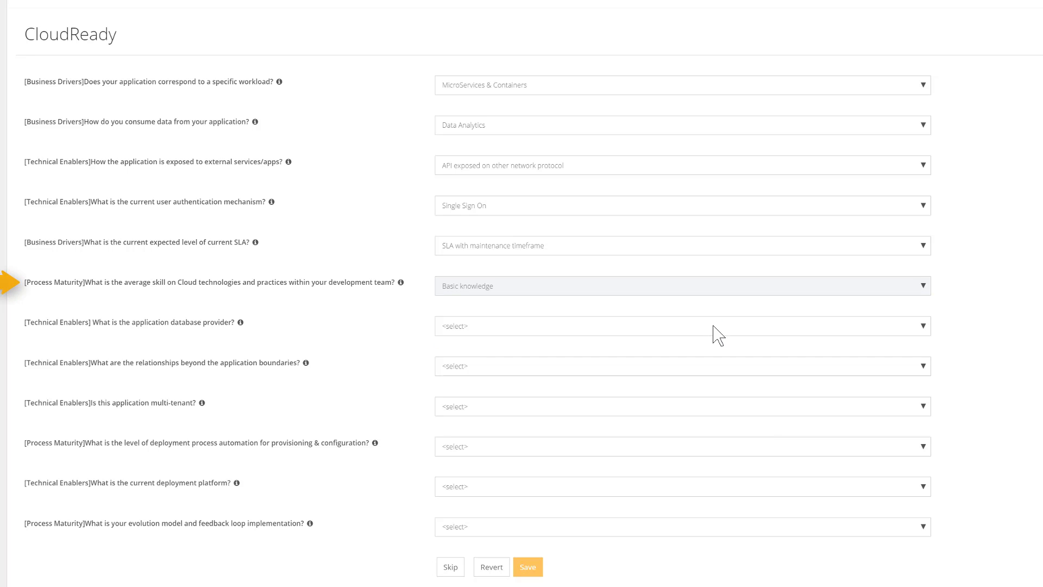
# Set the database provider to Proprietary but deployable in the Cloud (IaaS) and the relationships beyond the application boundaries to Internal services exposed through an API
pyautogui.click(713, 328)
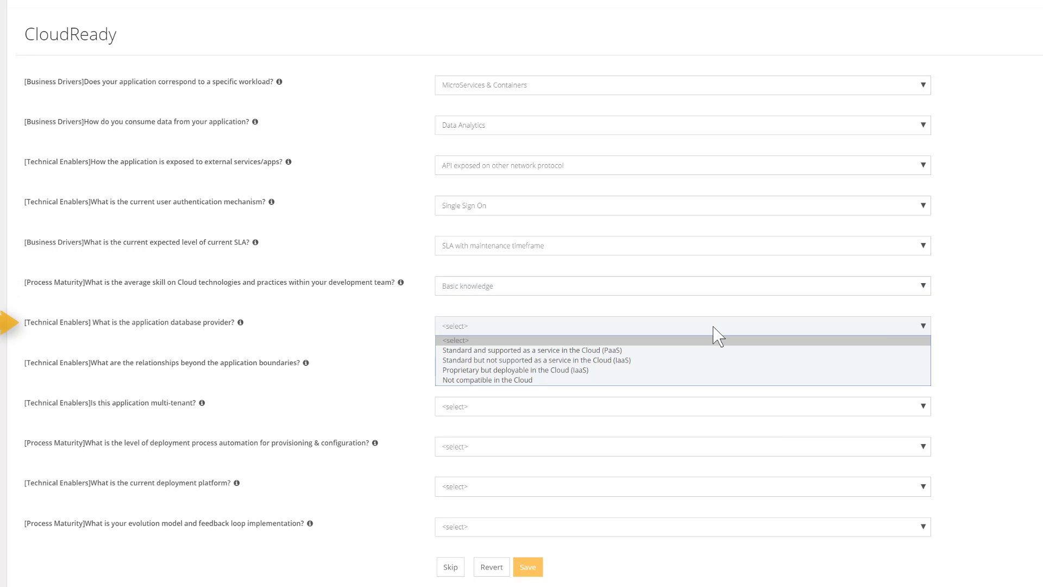
pyautogui.click(713, 369)
pyautogui.click(713, 365)
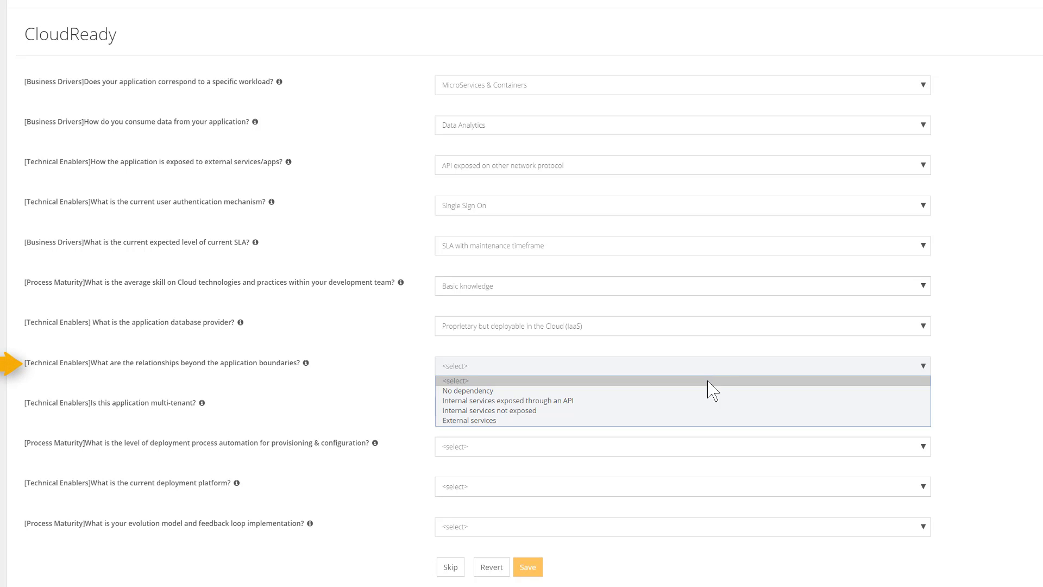
pyautogui.click(710, 411)
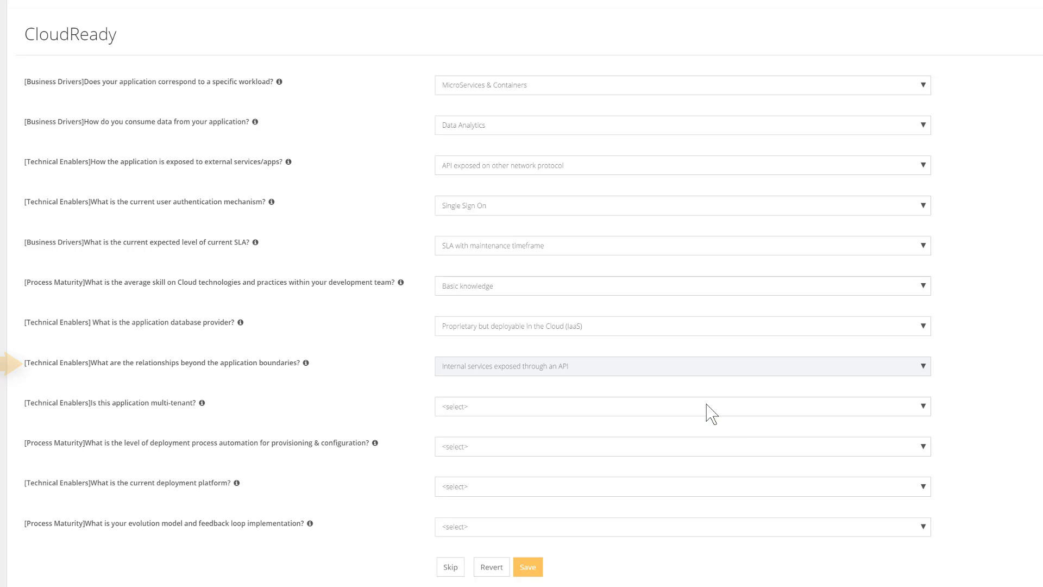
# Set multi-tenancy to Yes, multi-tenant front with a dedicated schema (with common database) and the deployment process automation to Semi-automated
pyautogui.click(703, 409)
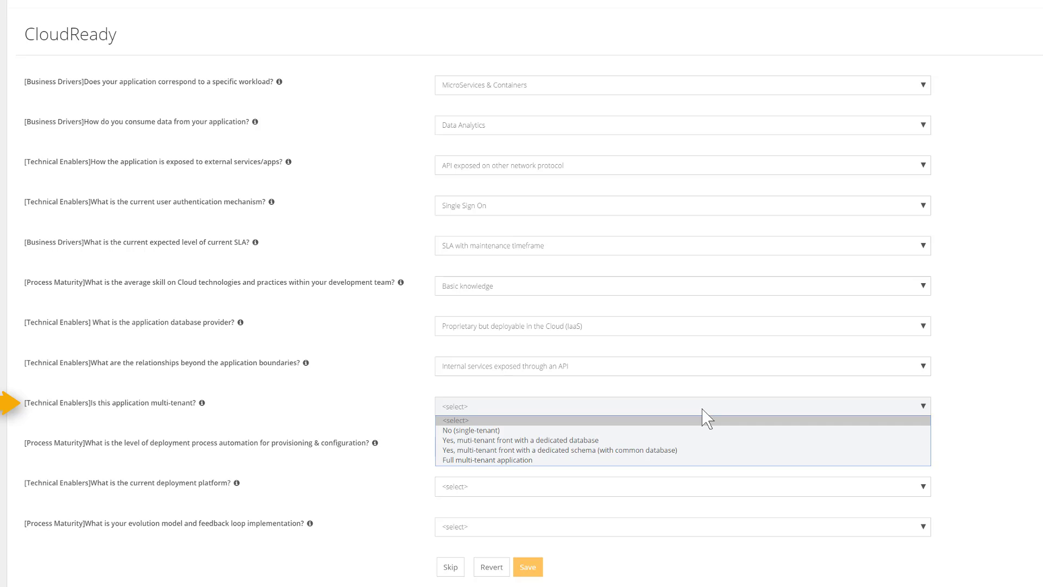
pyautogui.click(709, 450)
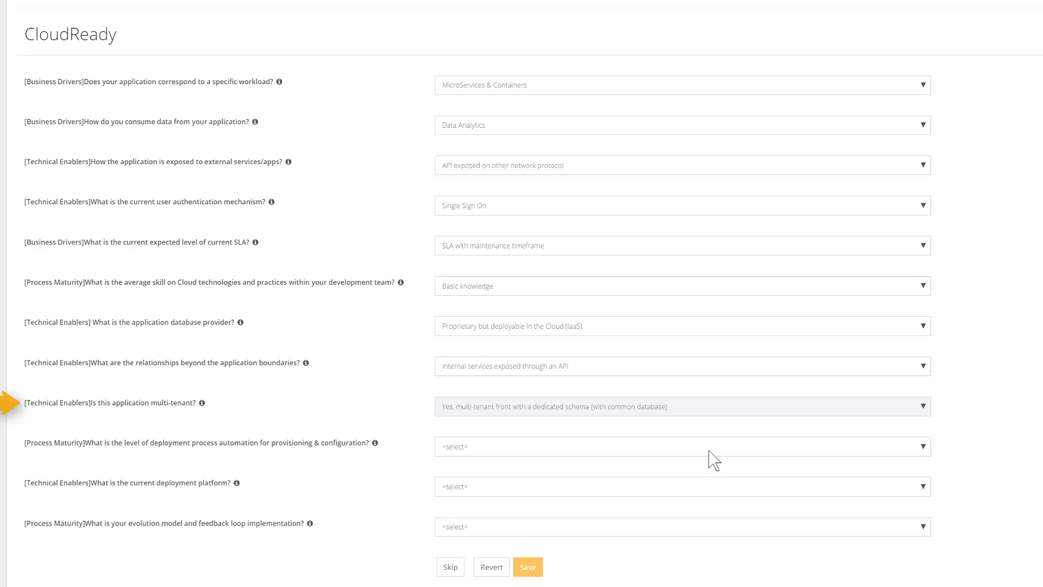
pyautogui.click(708, 447)
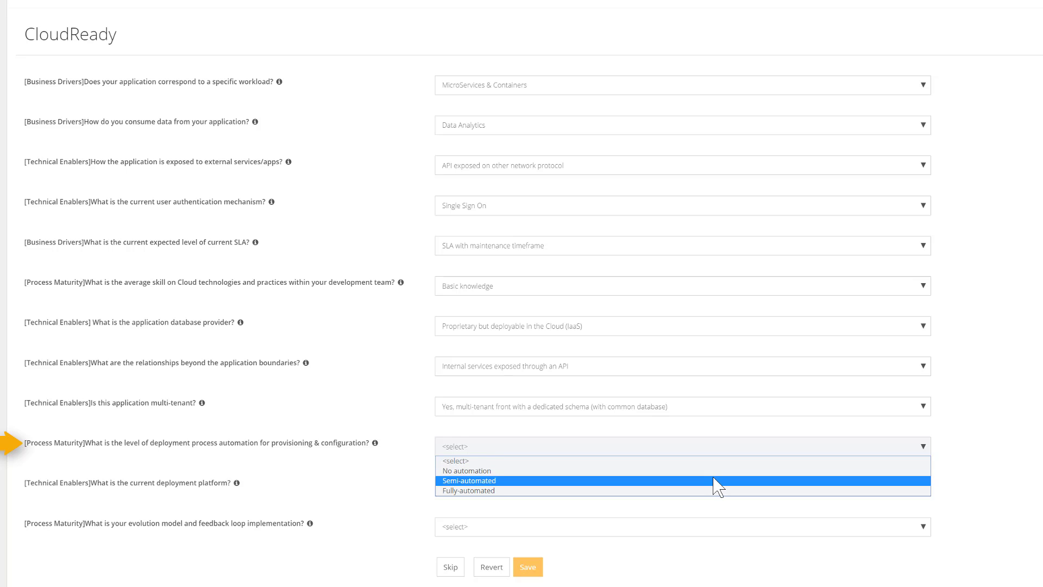
pyautogui.click(716, 481)
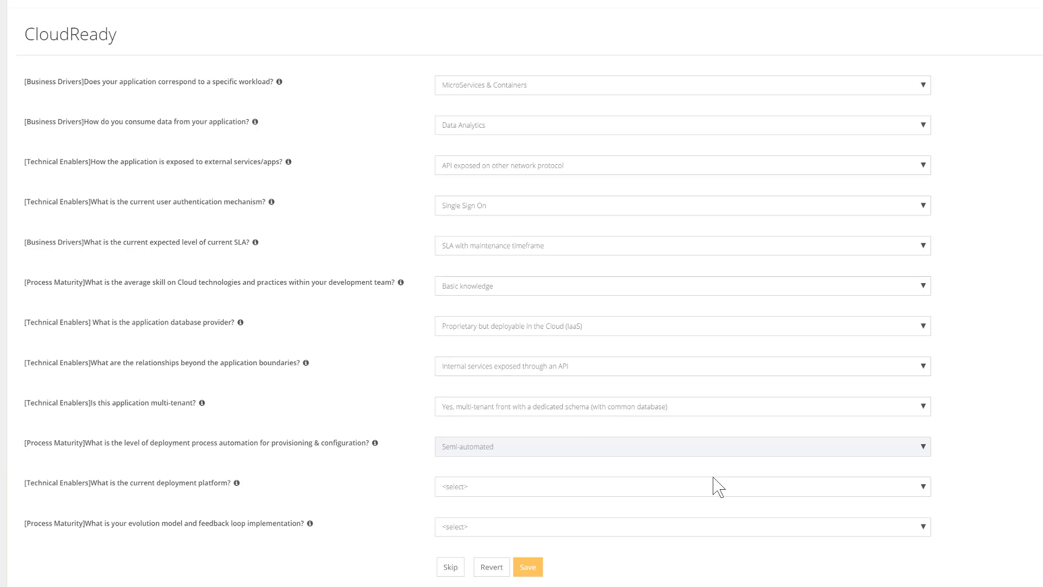
# Set the current deployment platform to Web application and answer the evolution model and feedback loop question
pyautogui.click(715, 489)
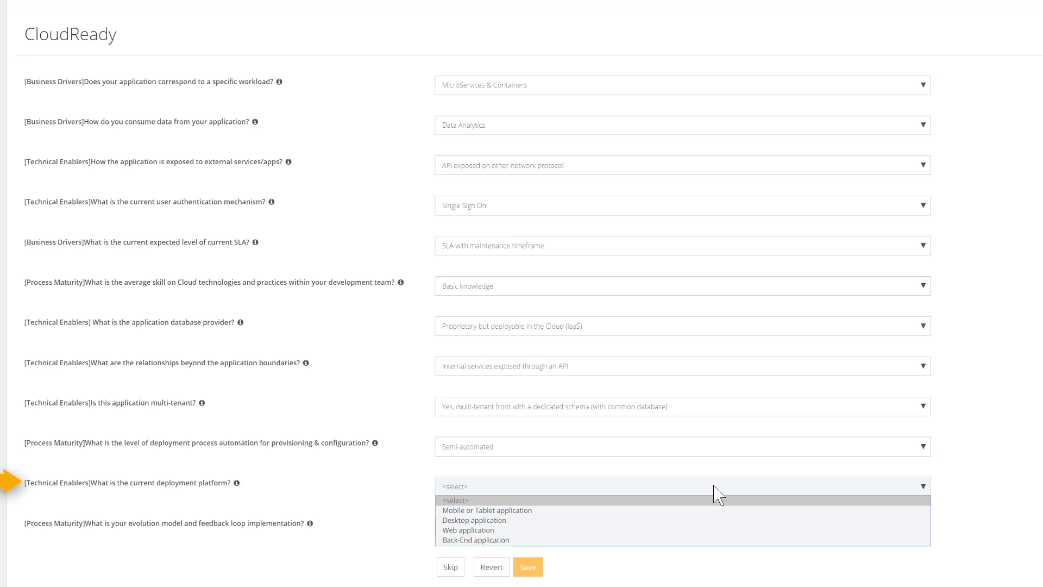
pyautogui.click(716, 530)
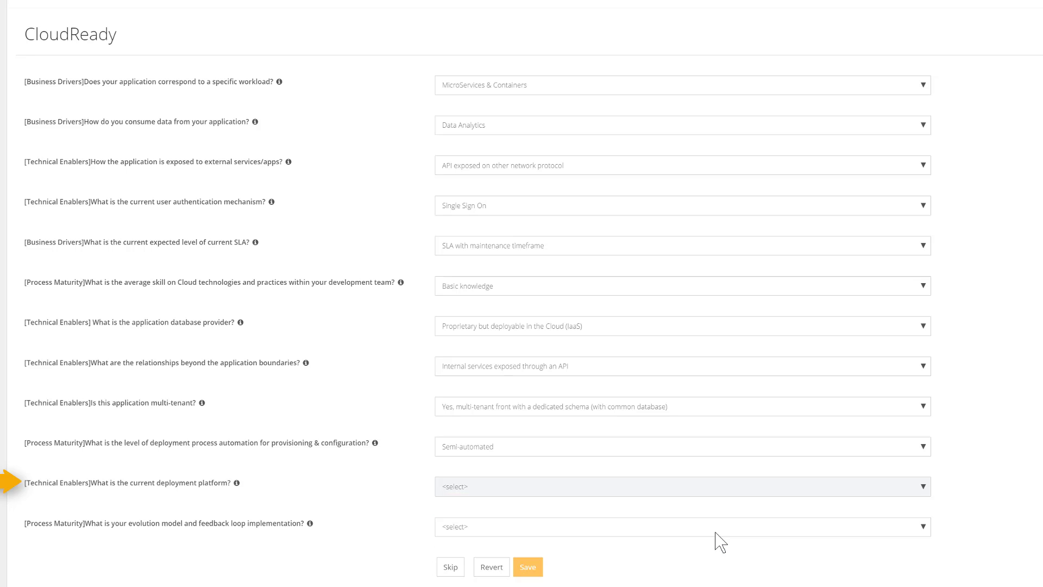
pyautogui.click(686, 526)
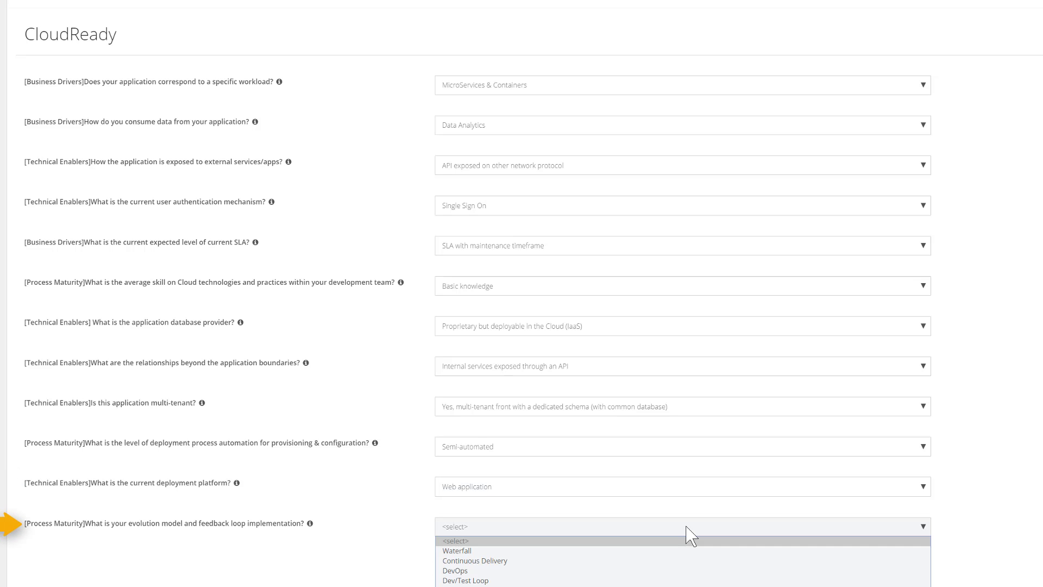
pyautogui.click(687, 586)
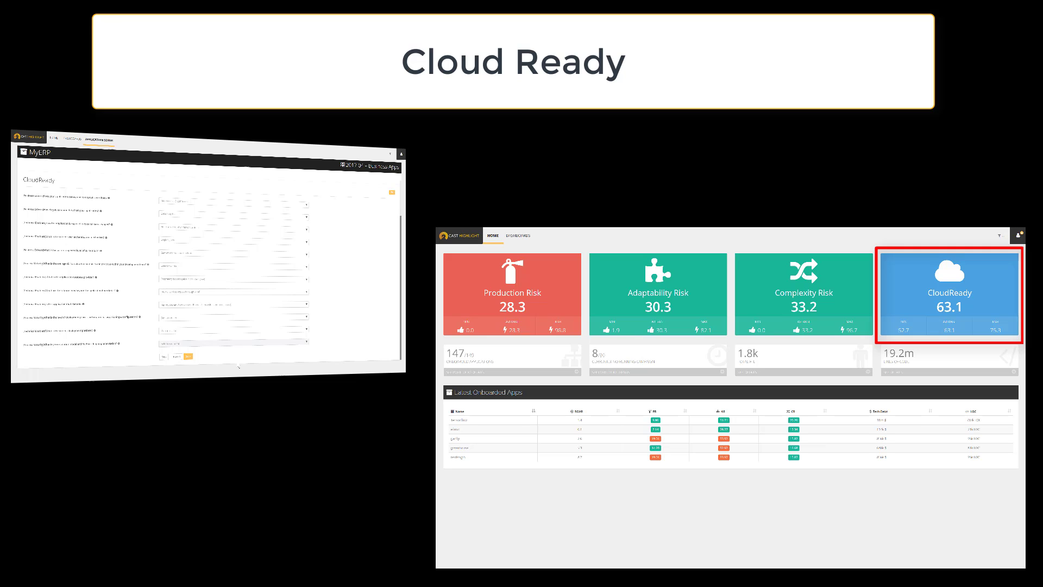
# Open the CloudReady dashboard and examine the applications in its decision matrix chart
pyautogui.click(940, 310)
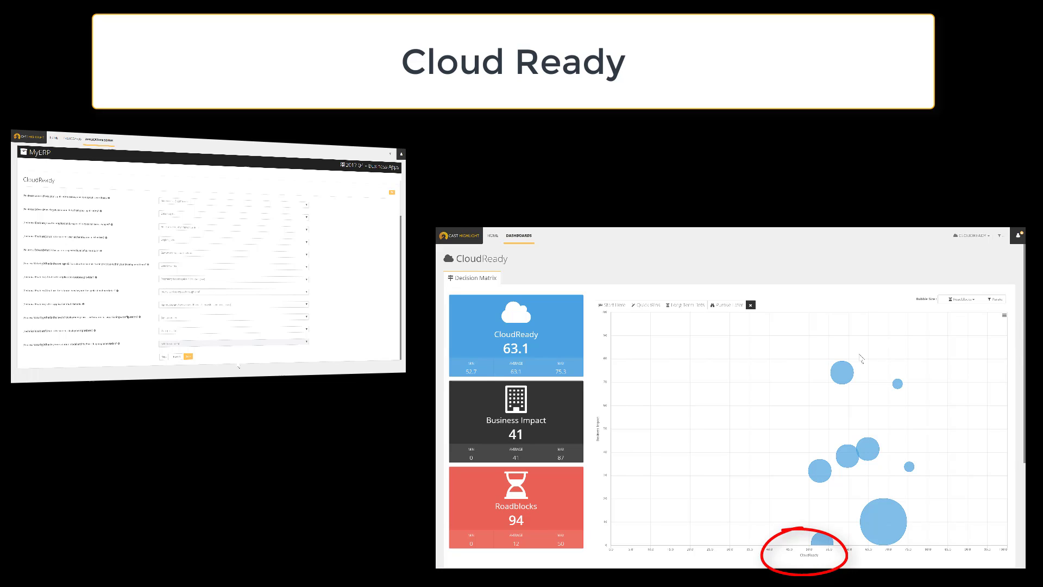
pyautogui.moveTo(897, 386)
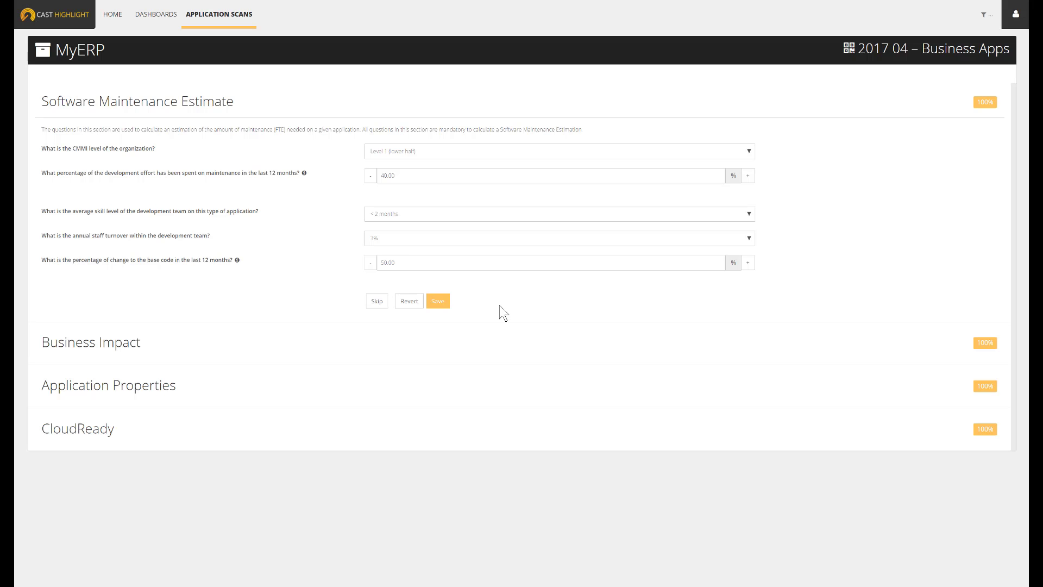
# Save the Software Maintenance Estimate and Business Impact sections of the MyERP survey
pyautogui.click(441, 304)
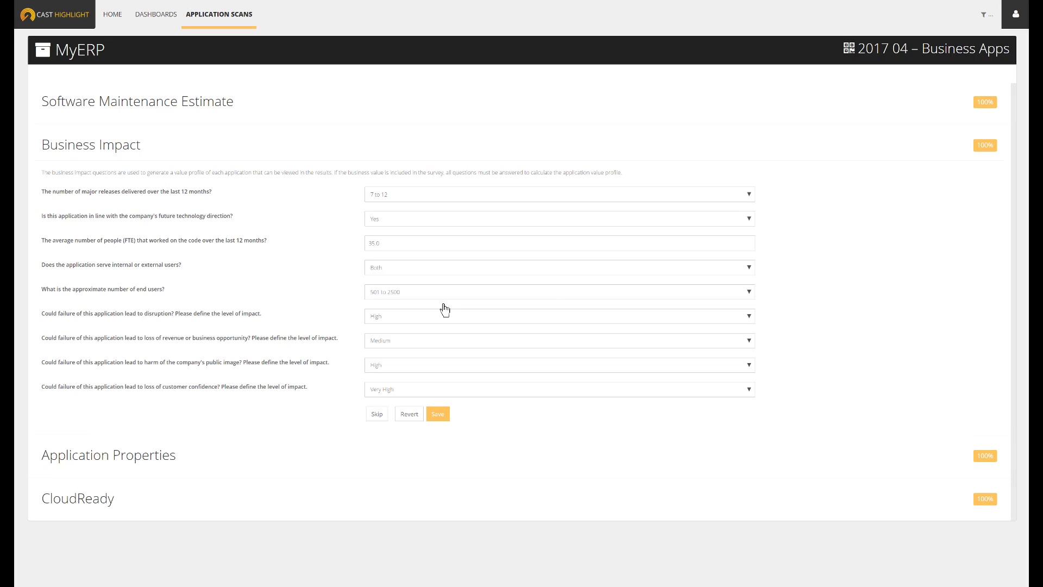
pyautogui.click(437, 415)
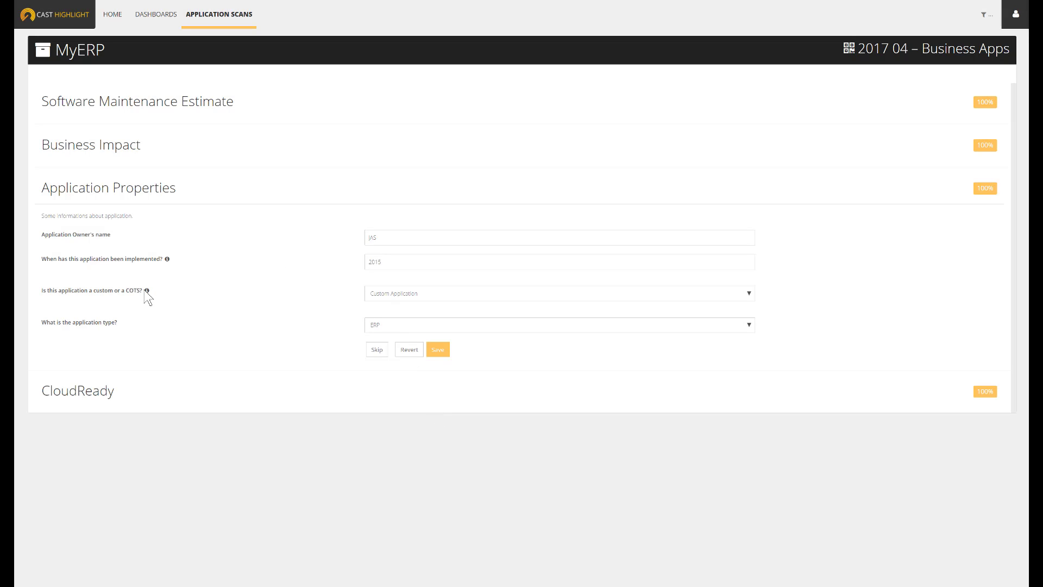
pyautogui.moveTo(147, 291)
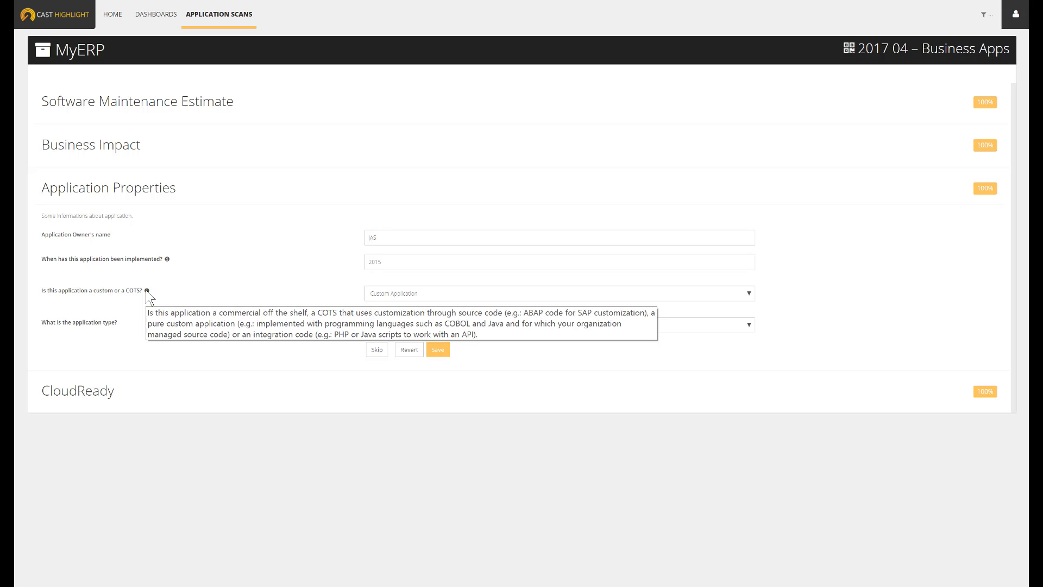
# Return to the Application Scans list and open the results upload for MyERP
pyautogui.click(236, 20)
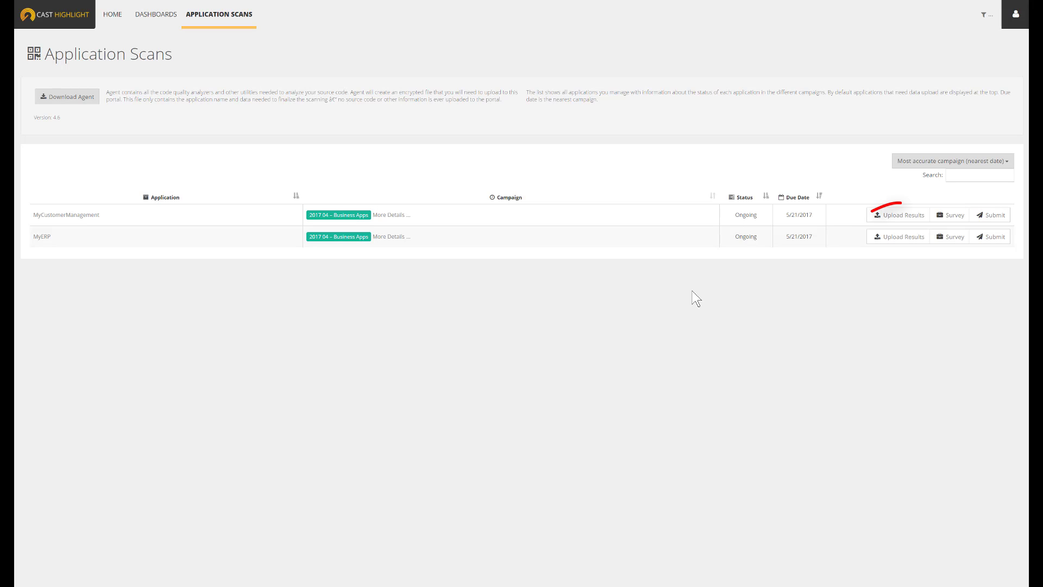
pyautogui.click(890, 239)
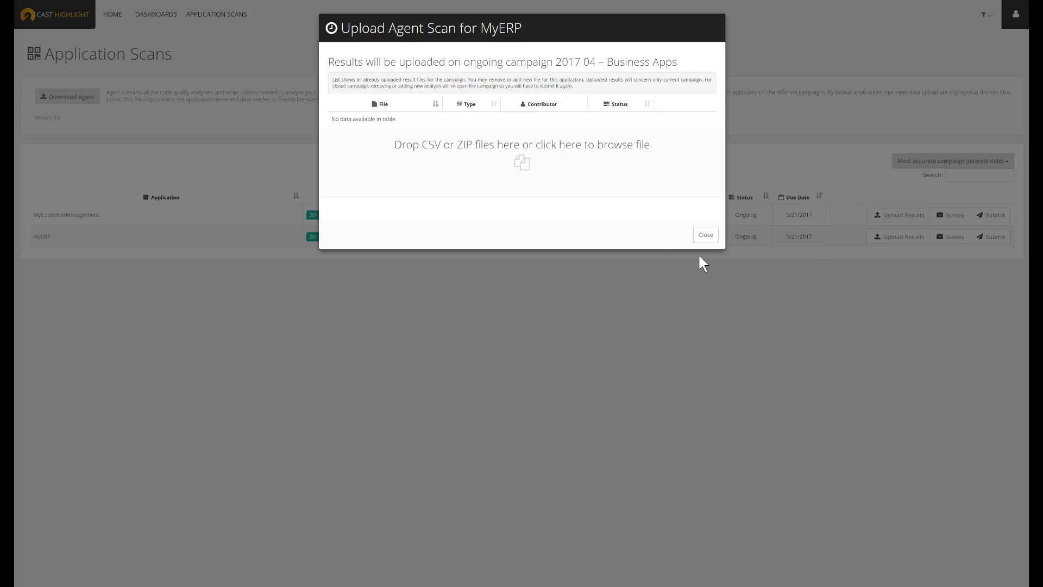
# Download the Highlight Agent and install it in C:\Program Files (x86)\CAST\HighlightAgent, accepting the license agreement
pyautogui.click(706, 237)
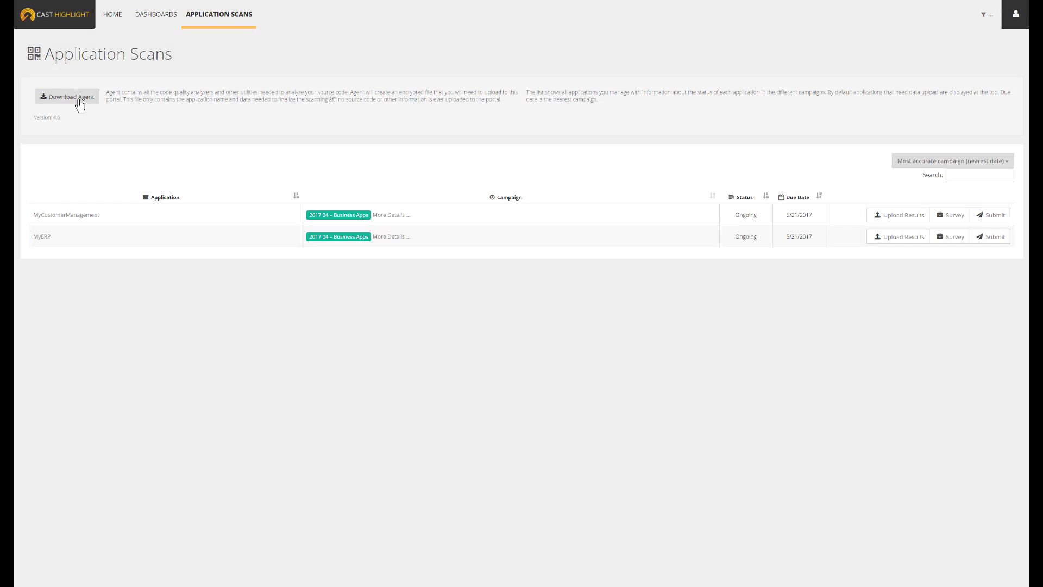
pyautogui.click(79, 101)
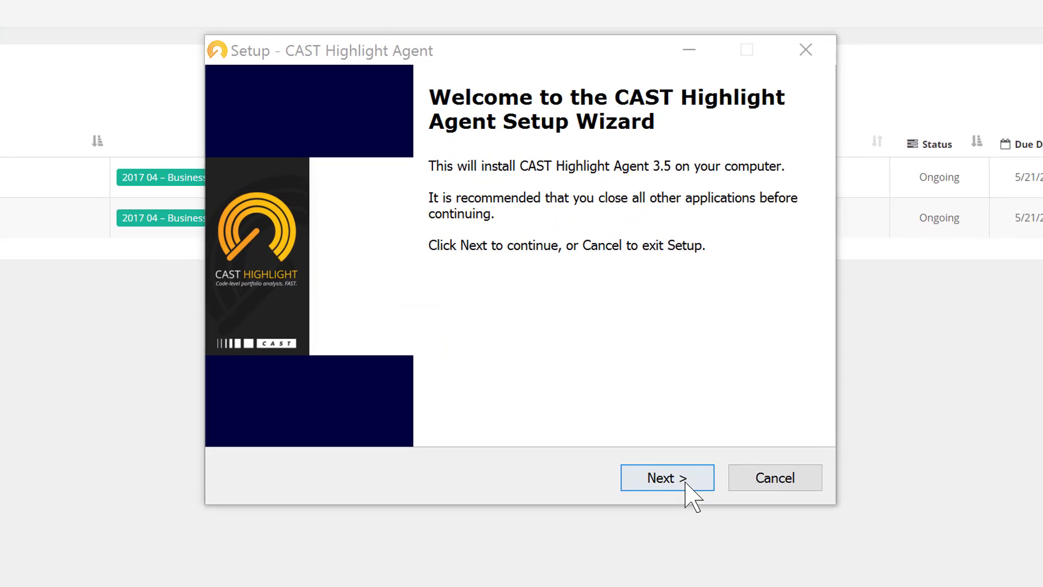
pyautogui.click(701, 503)
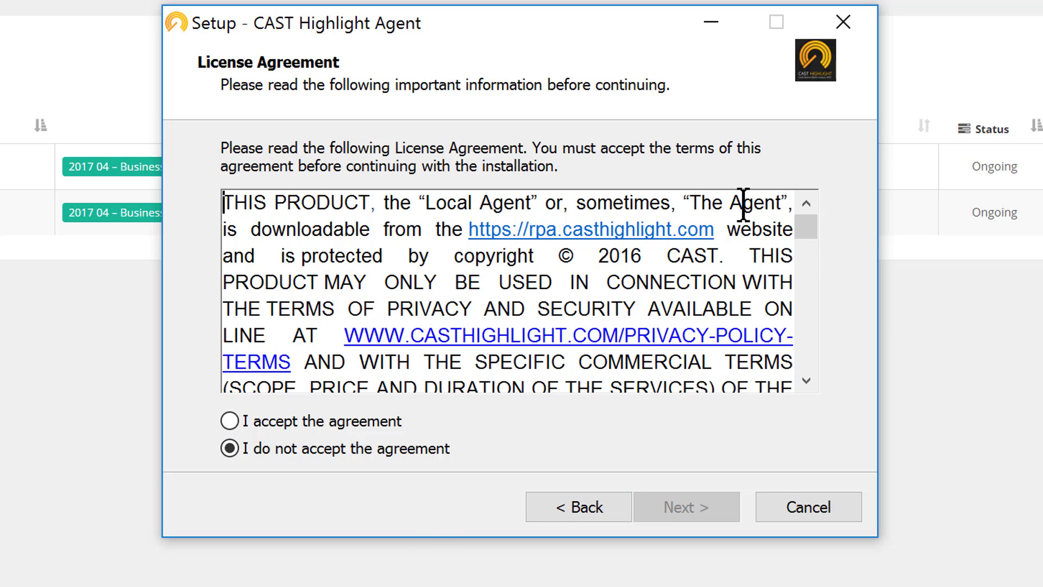
pyautogui.moveTo(810, 227); pyautogui.dragTo(813, 357)
pyautogui.click(399, 422)
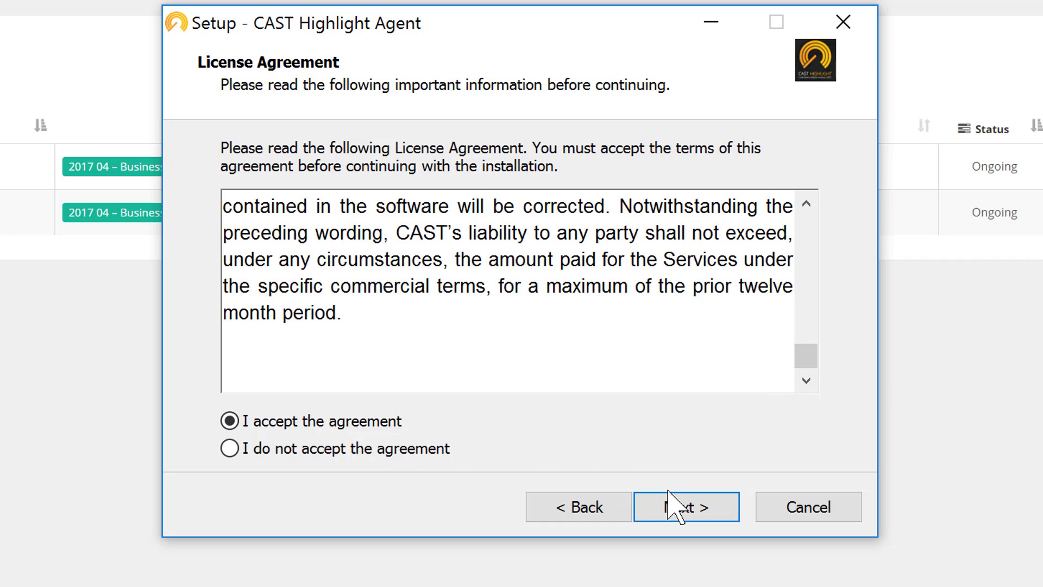
pyautogui.click(685, 508)
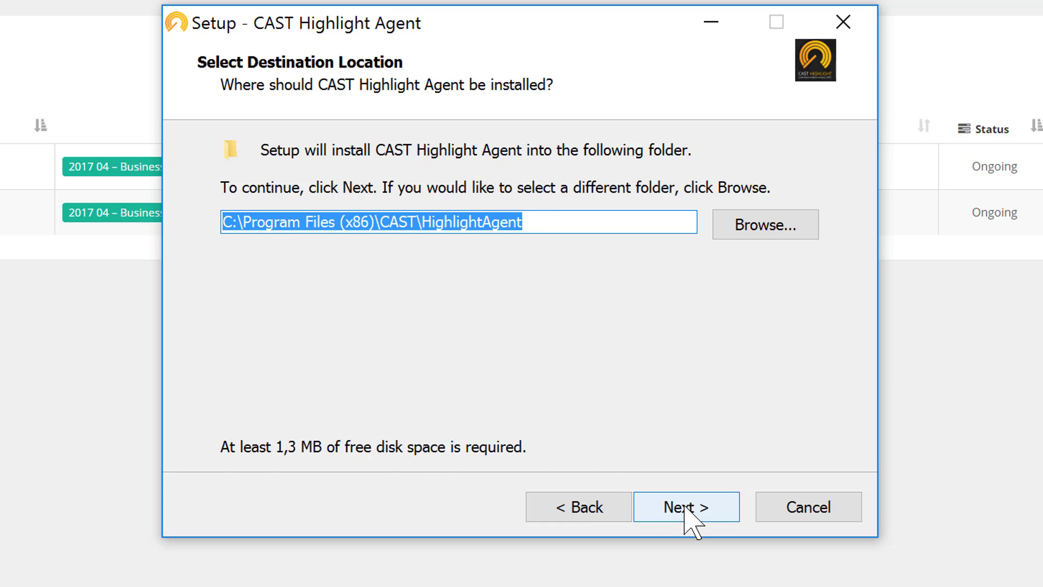
pyautogui.click(685, 506)
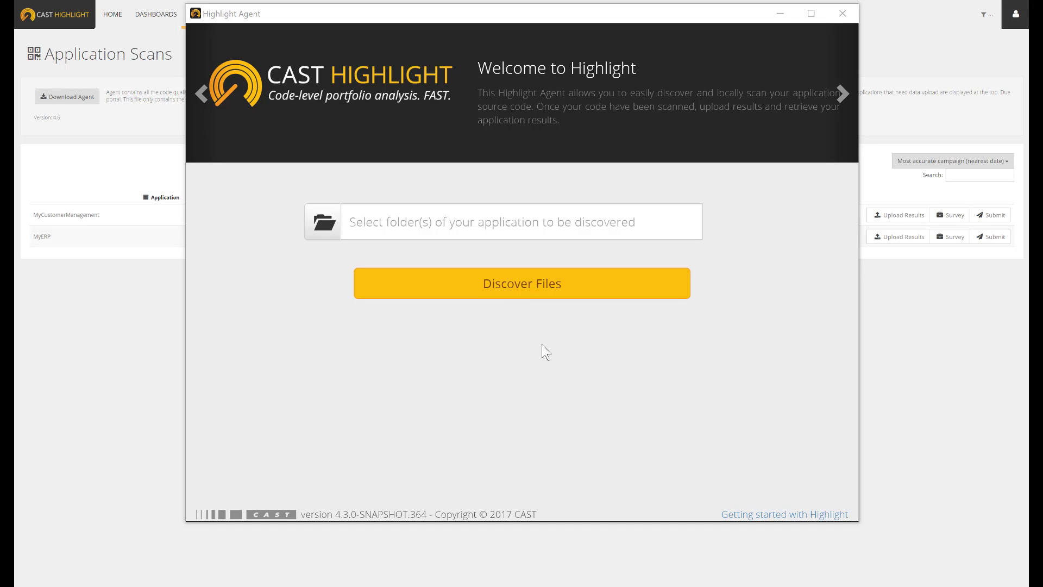
# Add the Java\Clojure_CODE folder as the source in the Highlight Agent and discover its files
pyautogui.click(478, 224)
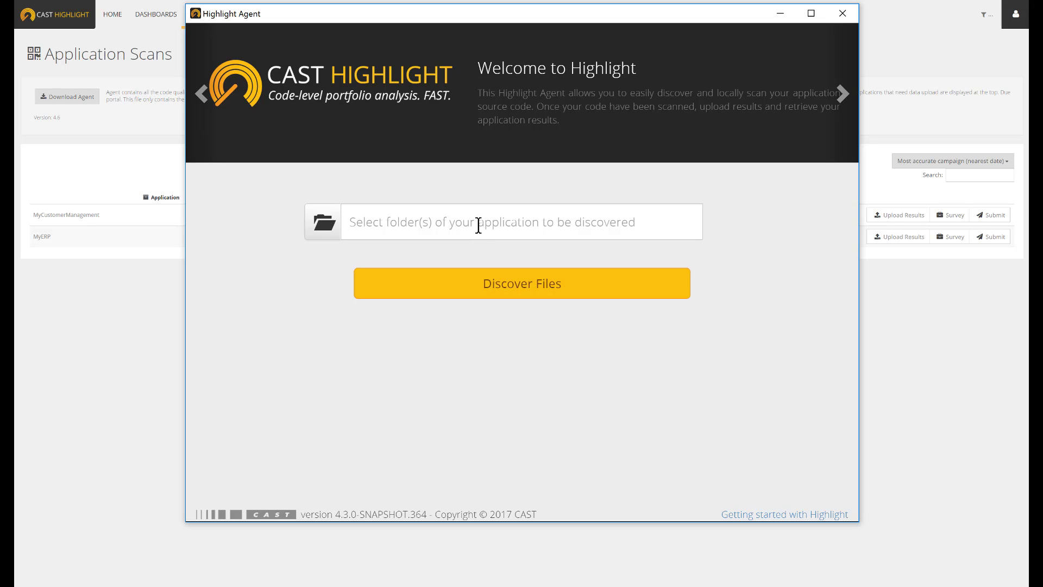
pyautogui.write('C:\\Users\\Jean-Patrick Ascenci\\Documents\\CAST\\CAST Products\\HighLight\\_Highlight Demo Platform\\_Applications to Scan & Logs per Techno\\Java\\Clojure_CODE')
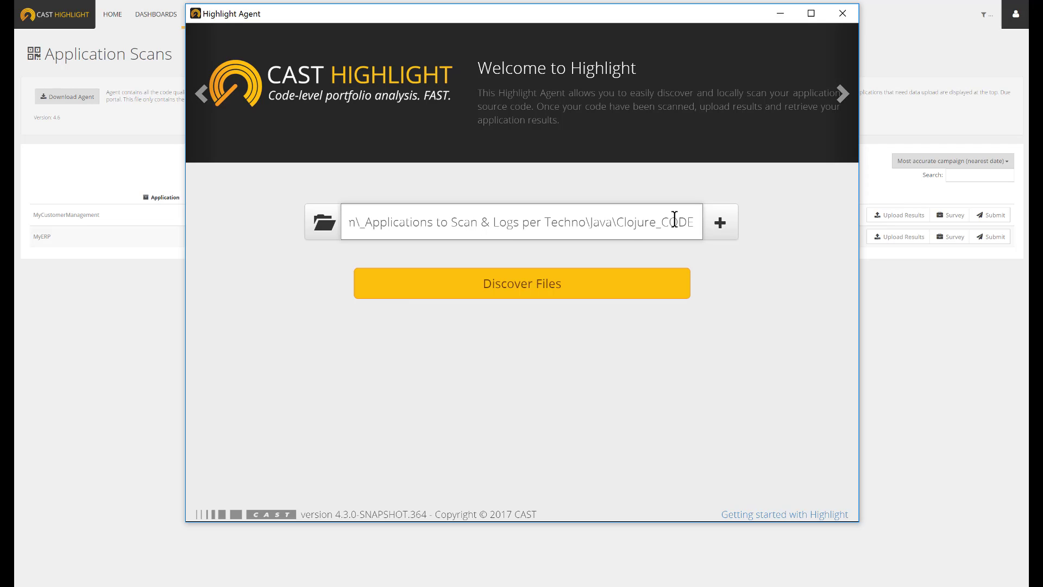
pyautogui.click(718, 223)
pyautogui.click(633, 219)
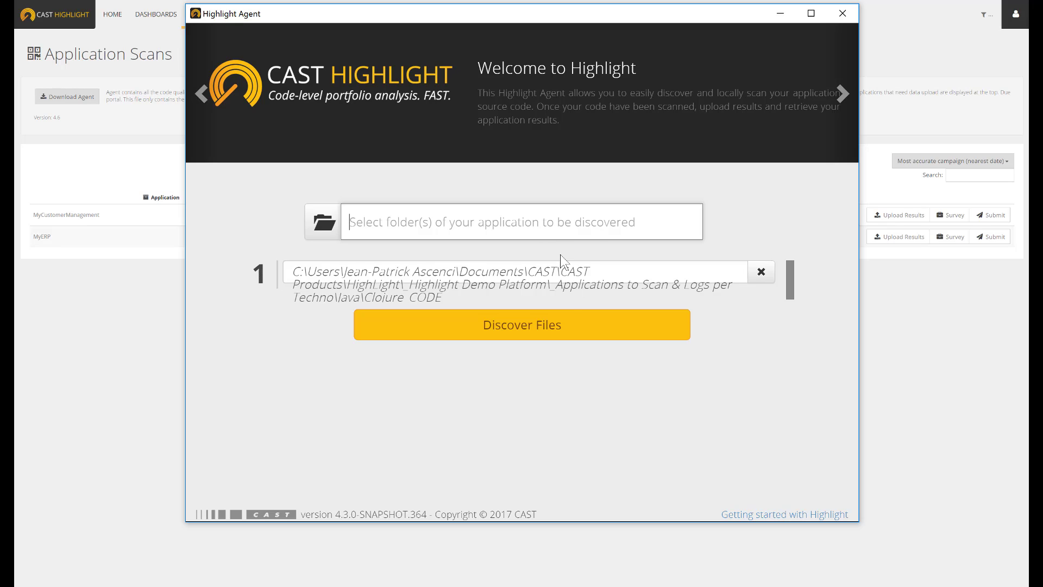
pyautogui.click(565, 331)
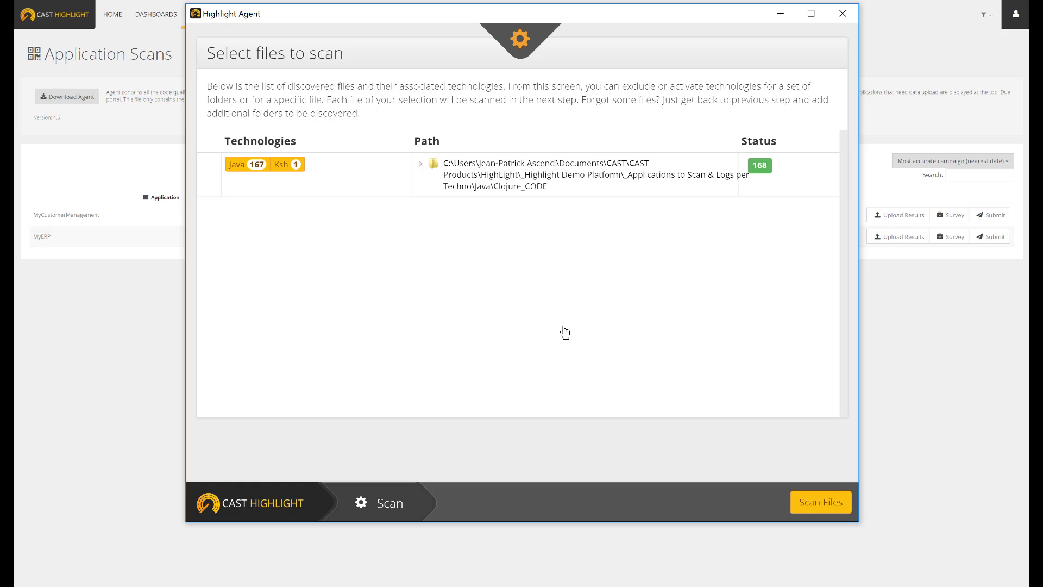
# Expand the Clojure_CODE folder and its test subfolder to examine the technologies detected per folder and file
pyautogui.moveTo(411, 179)
pyautogui.click(419, 166)
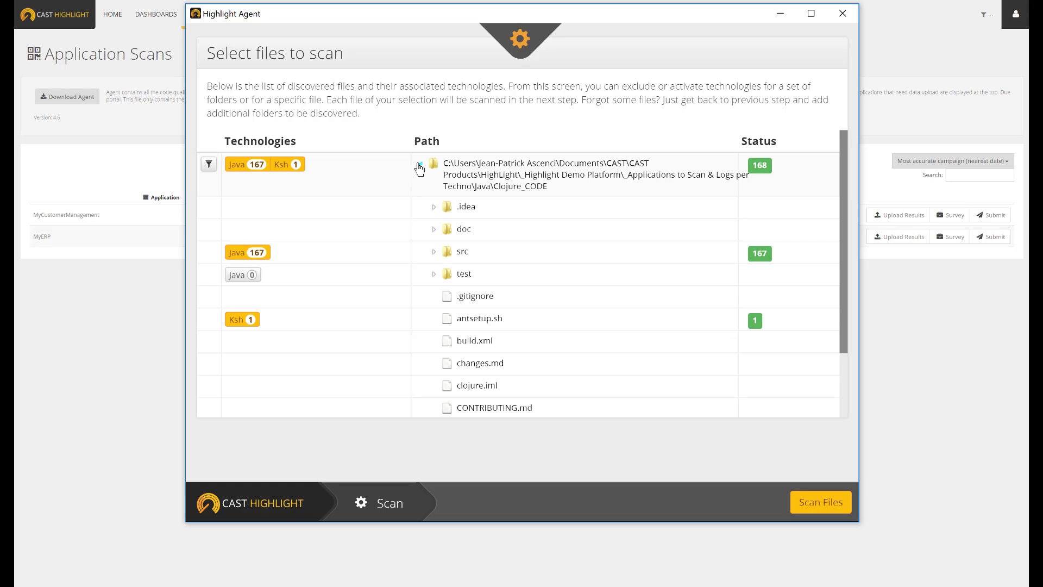
pyautogui.click(432, 276)
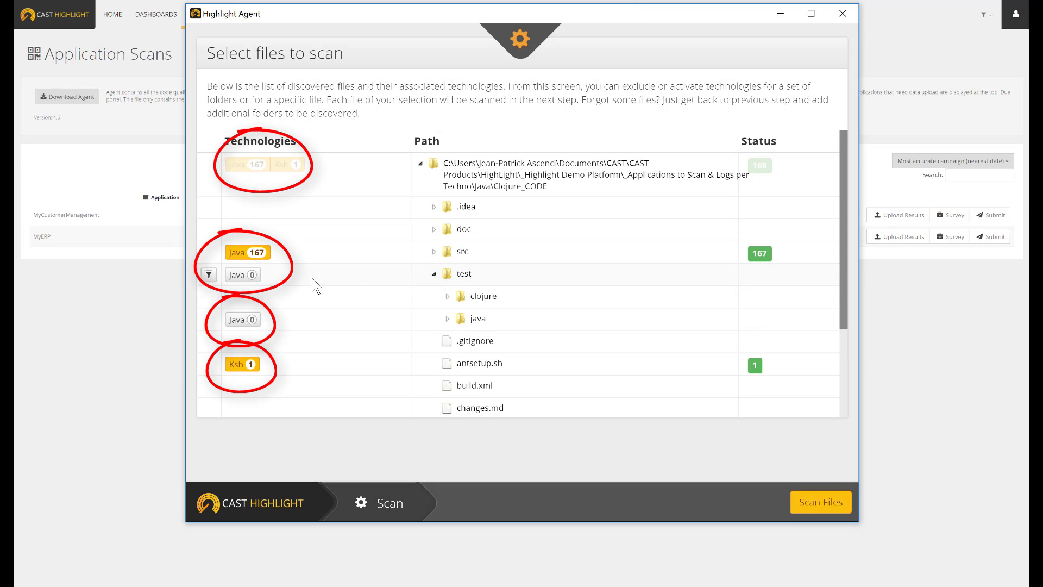
pyautogui.scroll(-1, 324, 275)
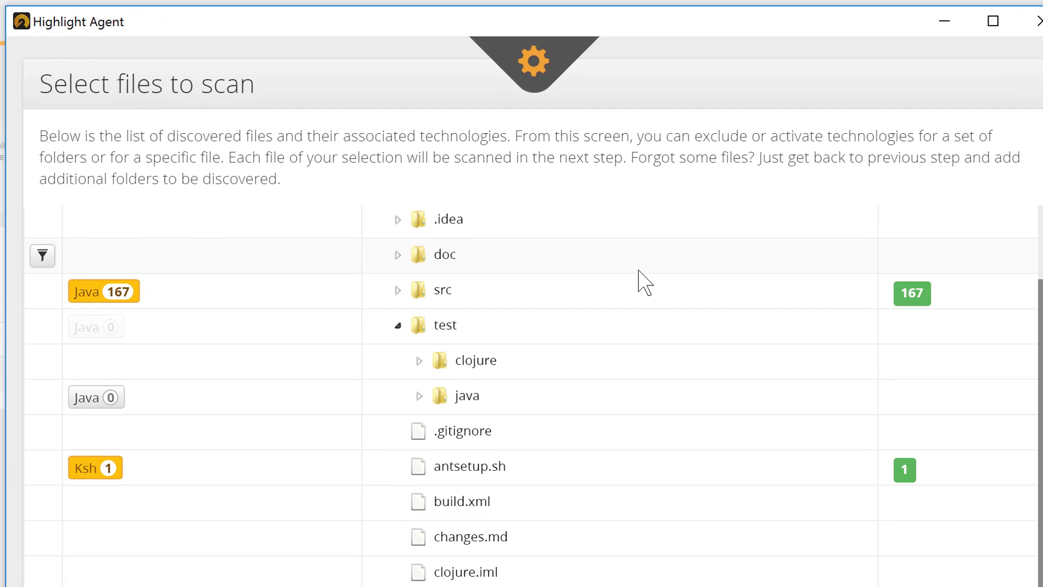
# Try including the test folder's Java files in the scan, exclude them again, and check the folder's technology filter
pyautogui.click(111, 327)
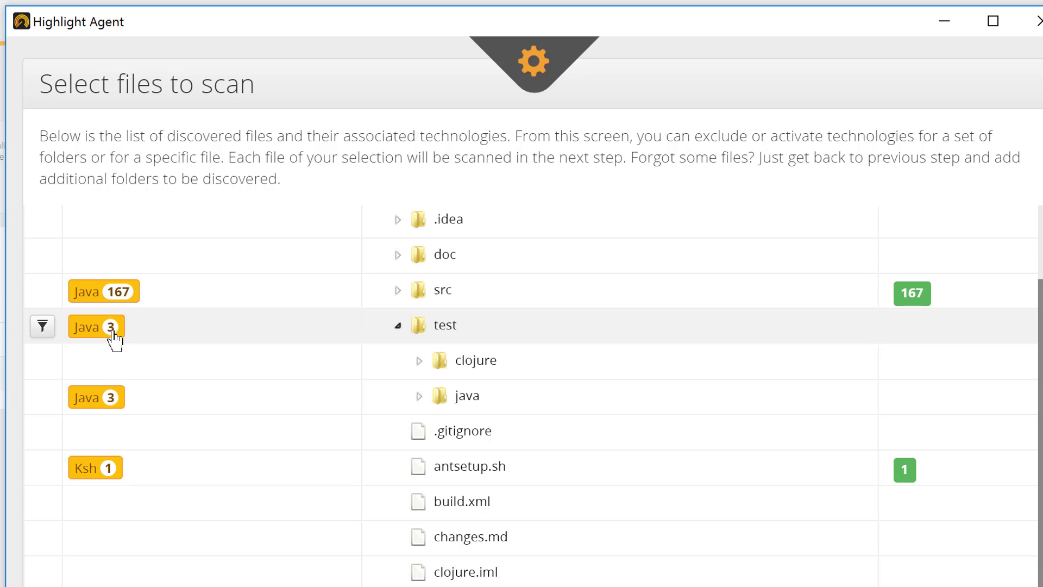
pyautogui.click(112, 328)
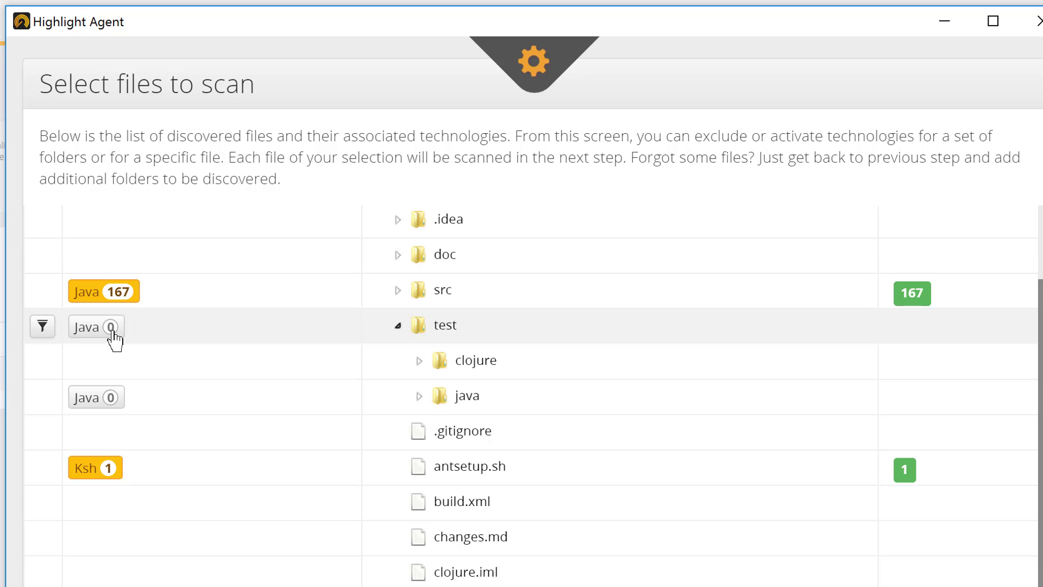
pyautogui.click(43, 328)
pyautogui.click(43, 331)
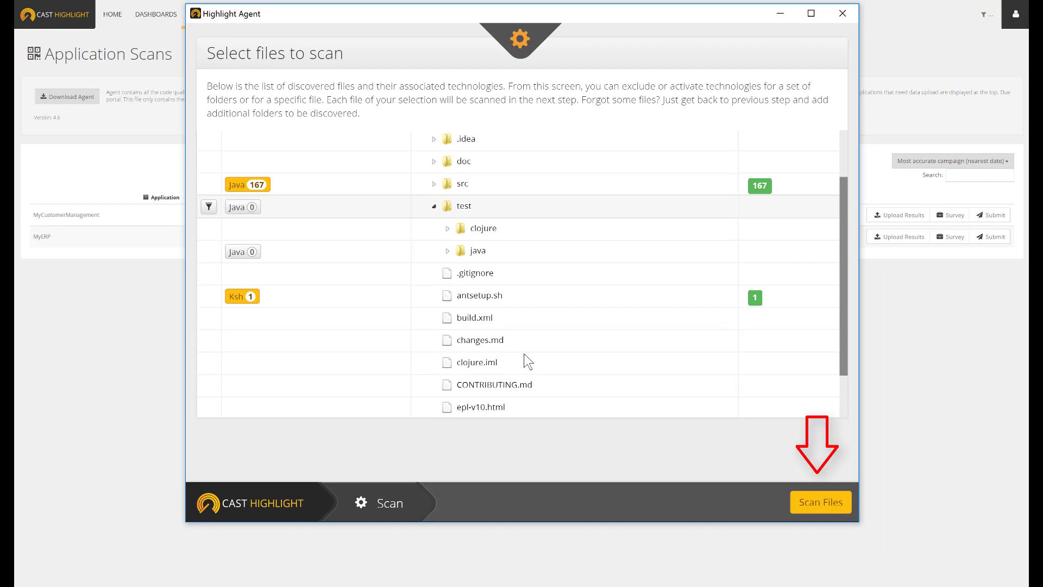
# Scan the selected files and validate the org.clojure and org.codehaus.jsr166-mirror frameworks
pyautogui.click(804, 506)
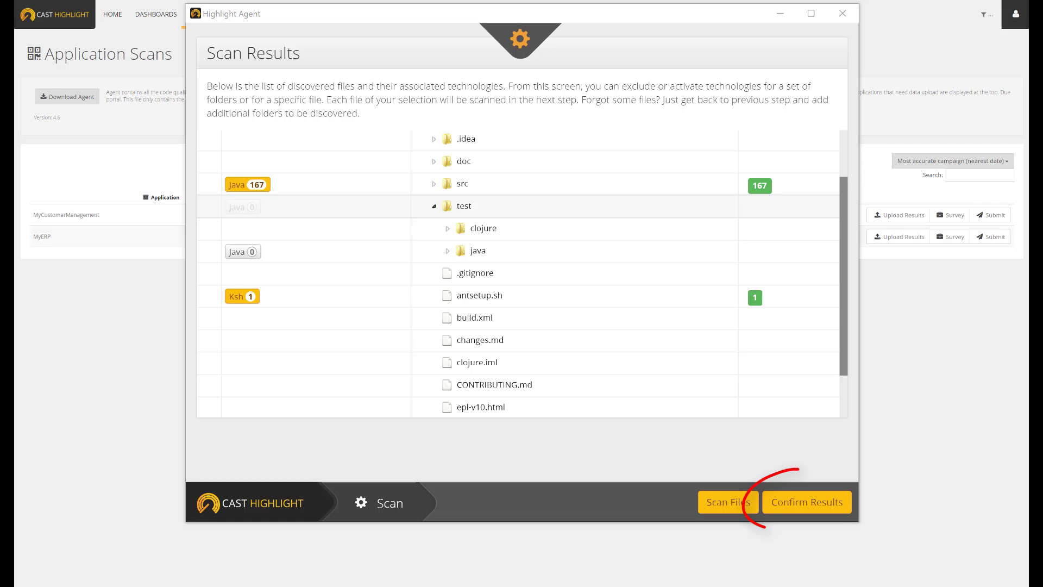
pyautogui.click(808, 507)
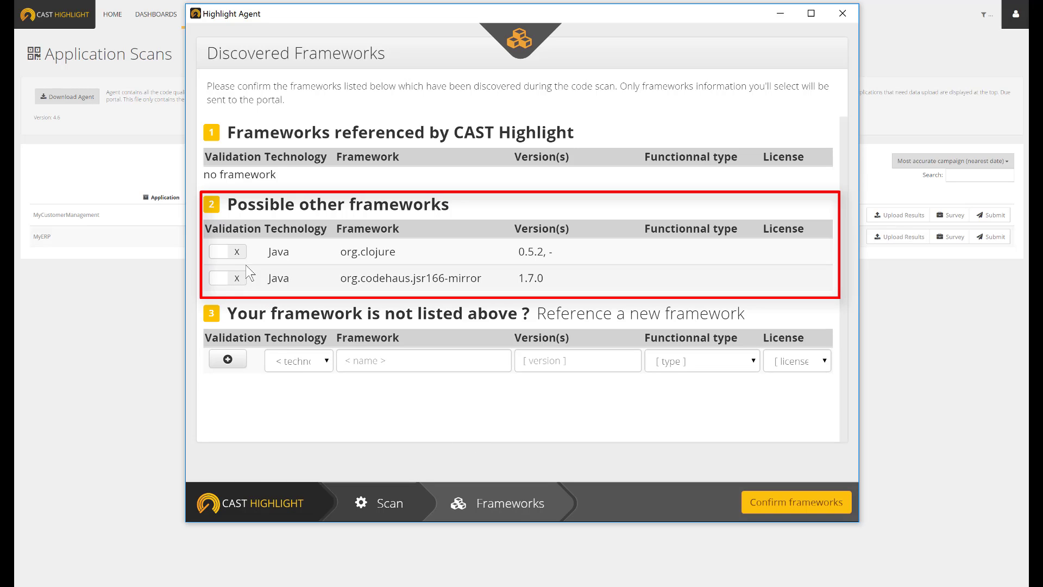
pyautogui.click(235, 252)
pyautogui.click(234, 277)
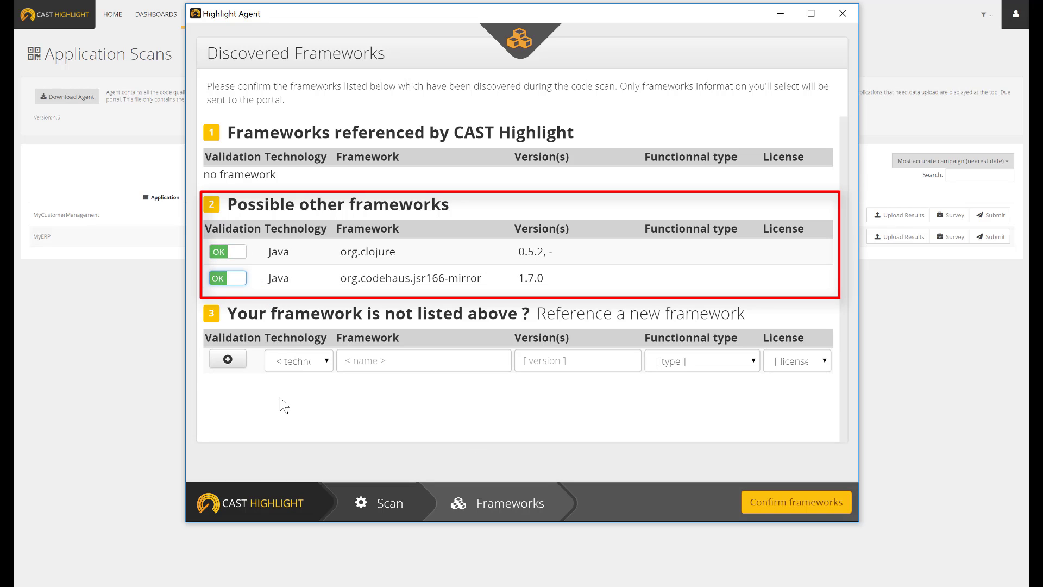
pyautogui.click(321, 365)
pyautogui.click(320, 365)
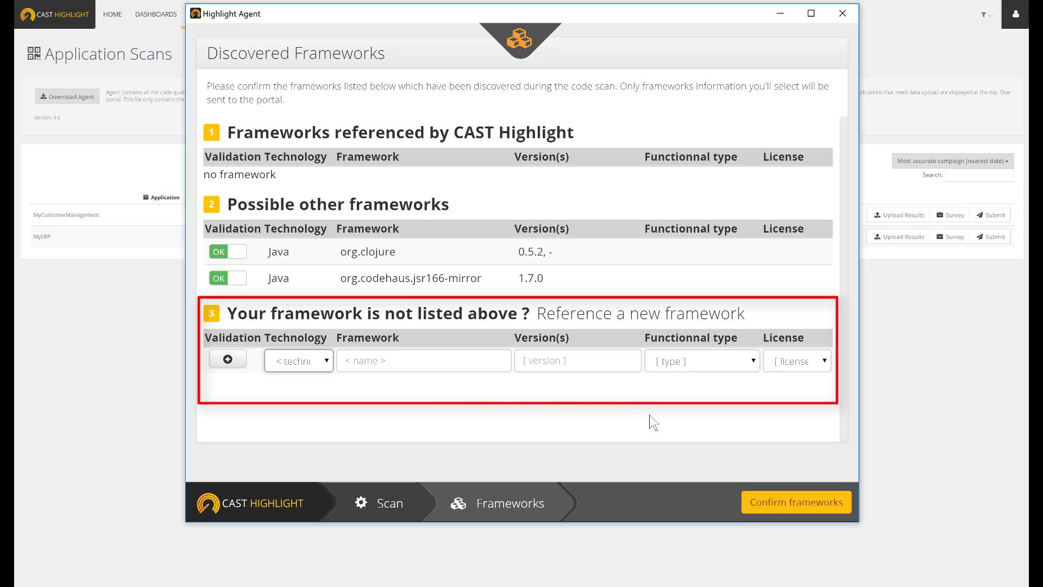
pyautogui.click(766, 503)
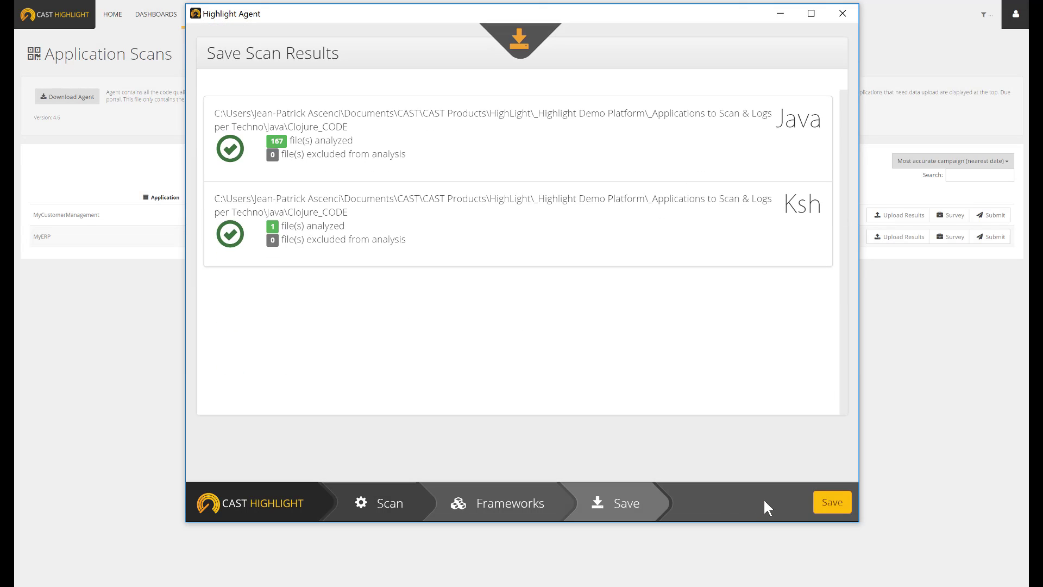
# Save the scan results to the user's Bureau folder and review the Clojure_CODE Java results CSV in Excel
pyautogui.click(827, 505)
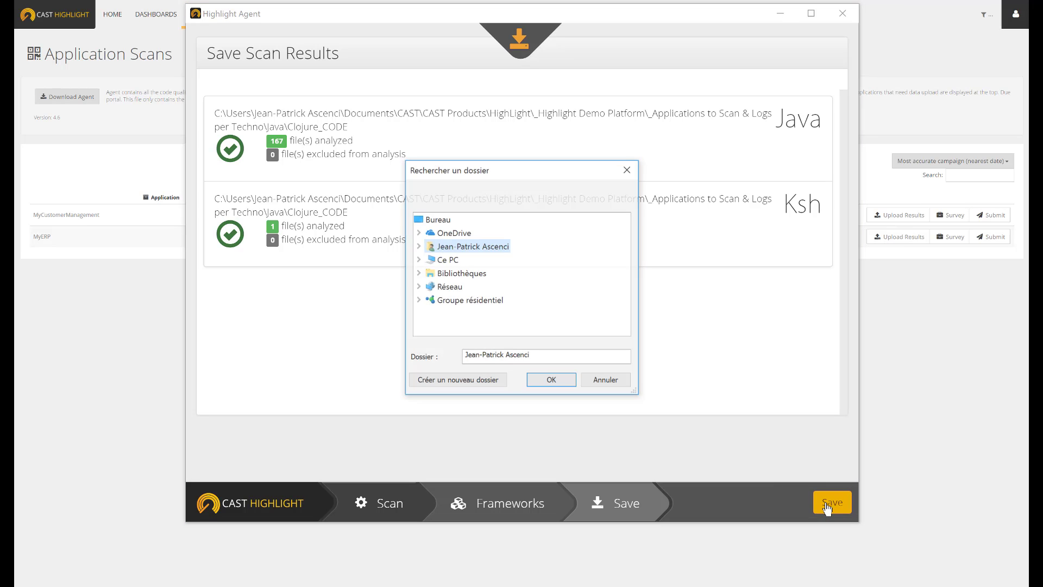
pyautogui.doubleClick(431, 248)
pyautogui.click(461, 233)
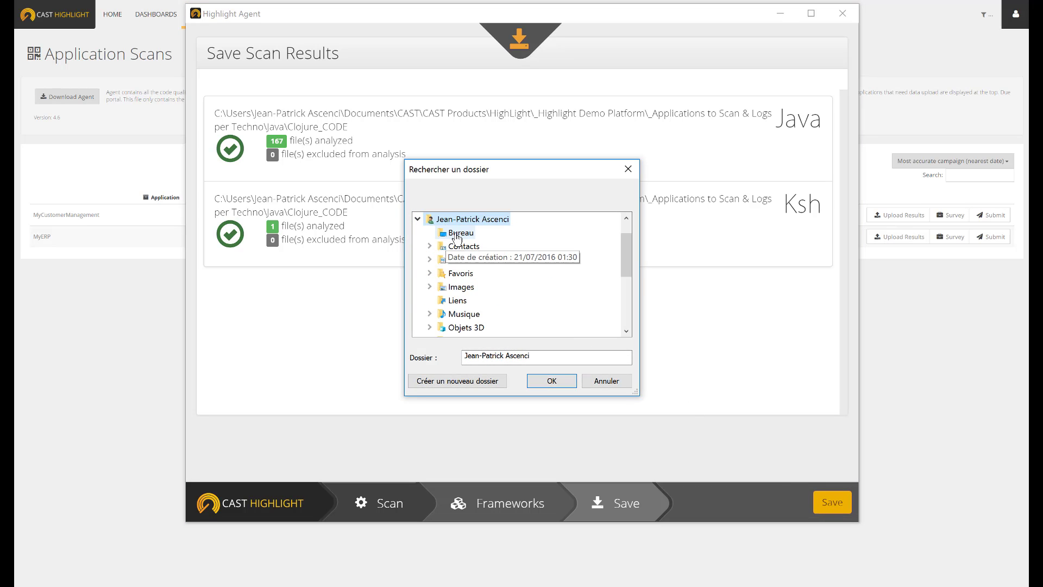
pyautogui.click(551, 381)
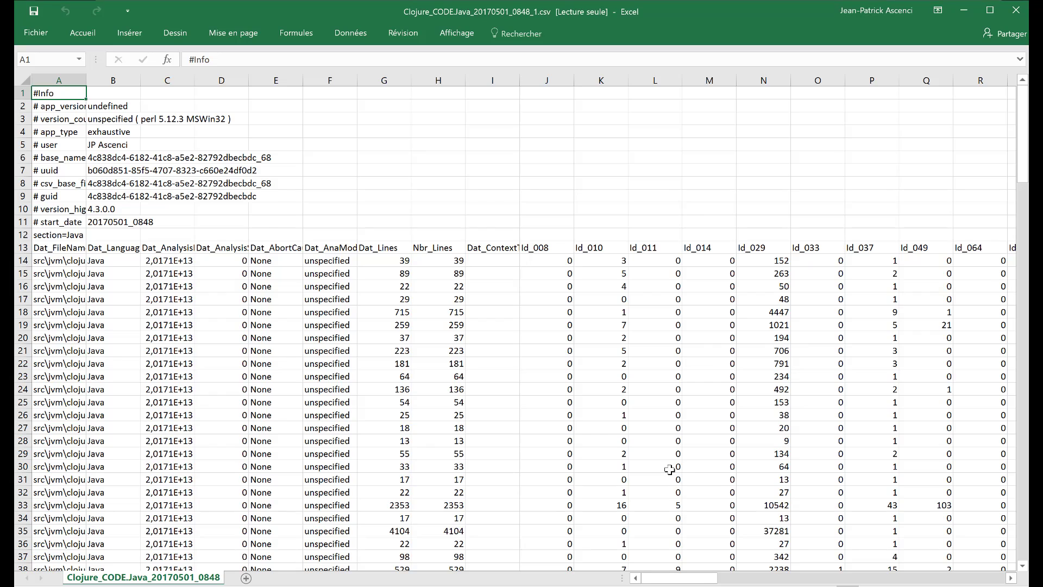
pyautogui.scroll(-8, 669, 469)
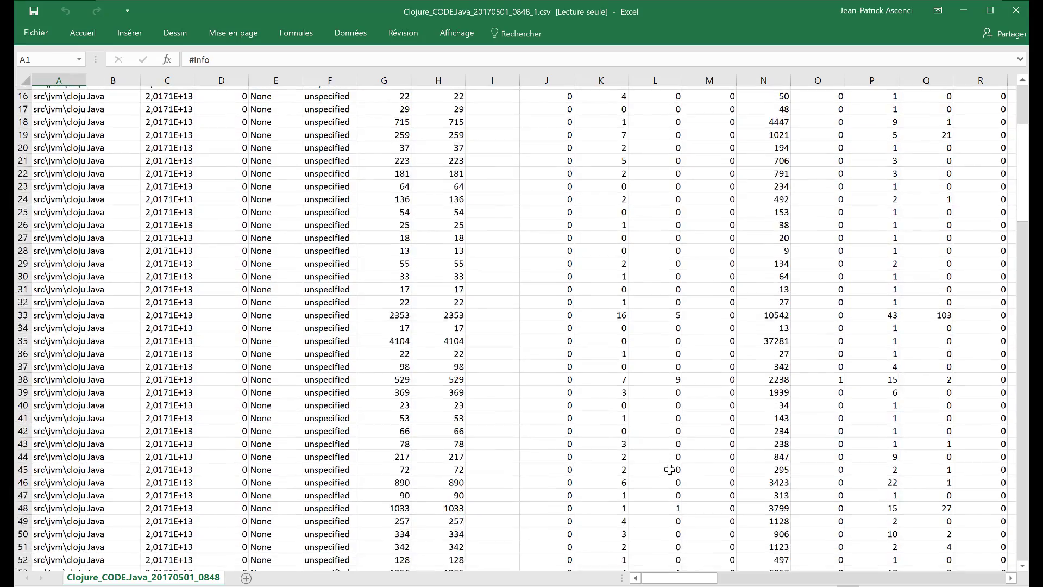
pyautogui.scroll(-1, 661, 476)
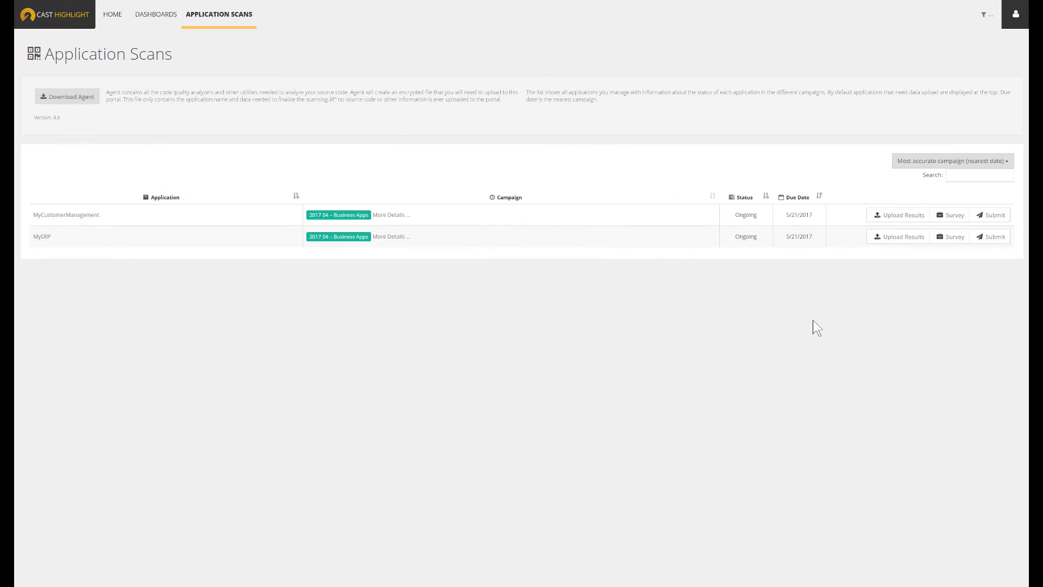
# Upload the Clojure_CODE Java, Ksh and CloudReady CSV files and framework.validated.csv for MyERP in the CAST Highlight portal, and submit the application
pyautogui.click(912, 242)
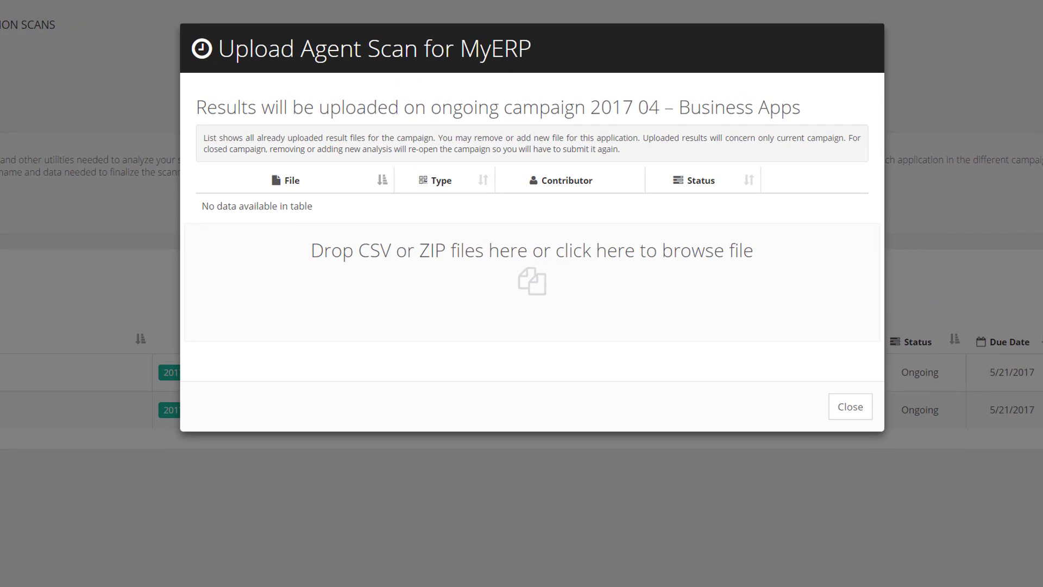
pyautogui.moveTo(1042, 261); pyautogui.dragTo(576, 256)
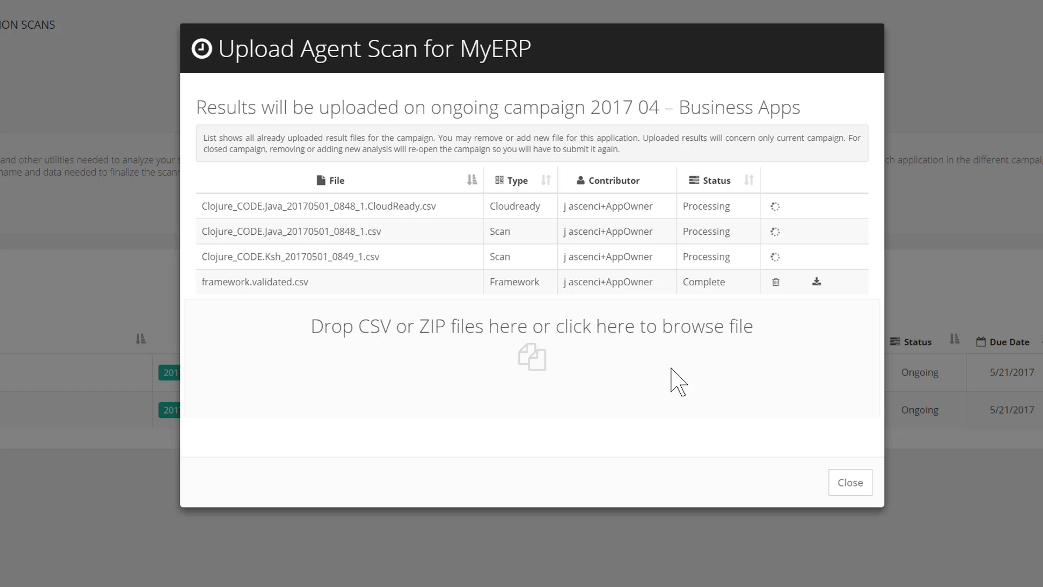
pyautogui.click(850, 483)
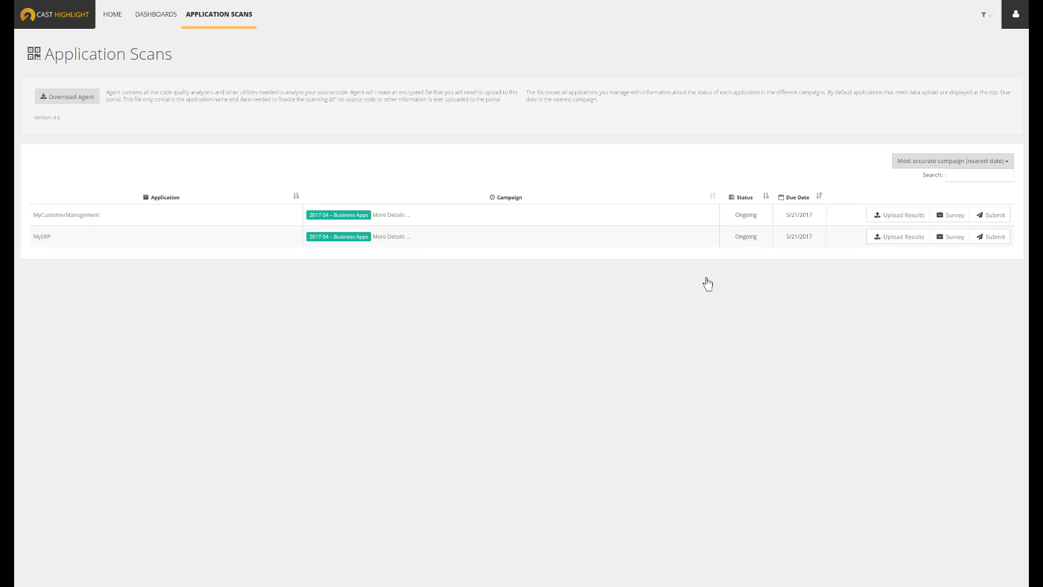
pyautogui.click(993, 237)
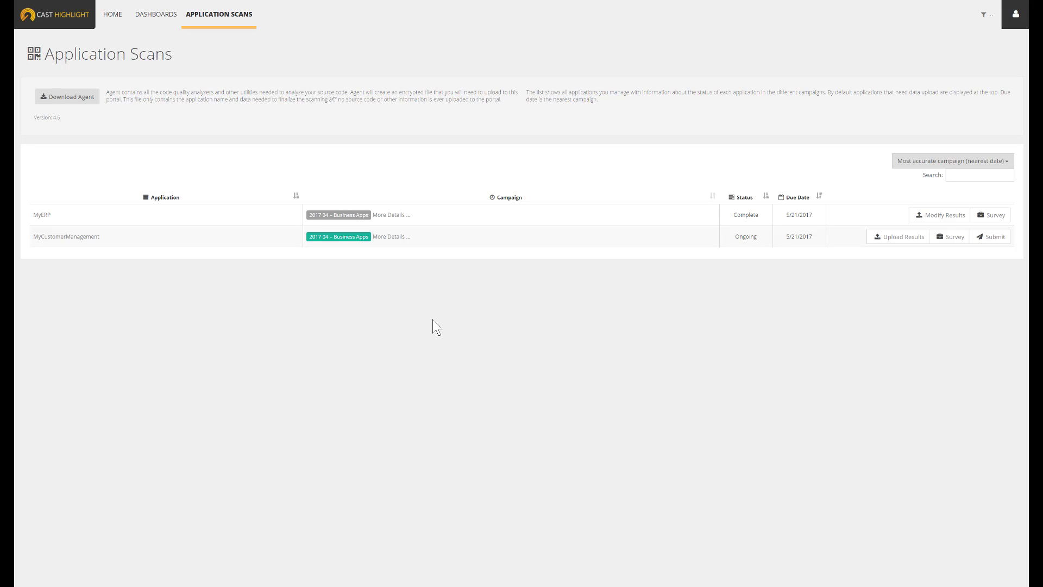
# Open MyERP from the latest onboarded apps and review its Ksh code alerts for production, adaptability and complexity risk
pyautogui.click(111, 15)
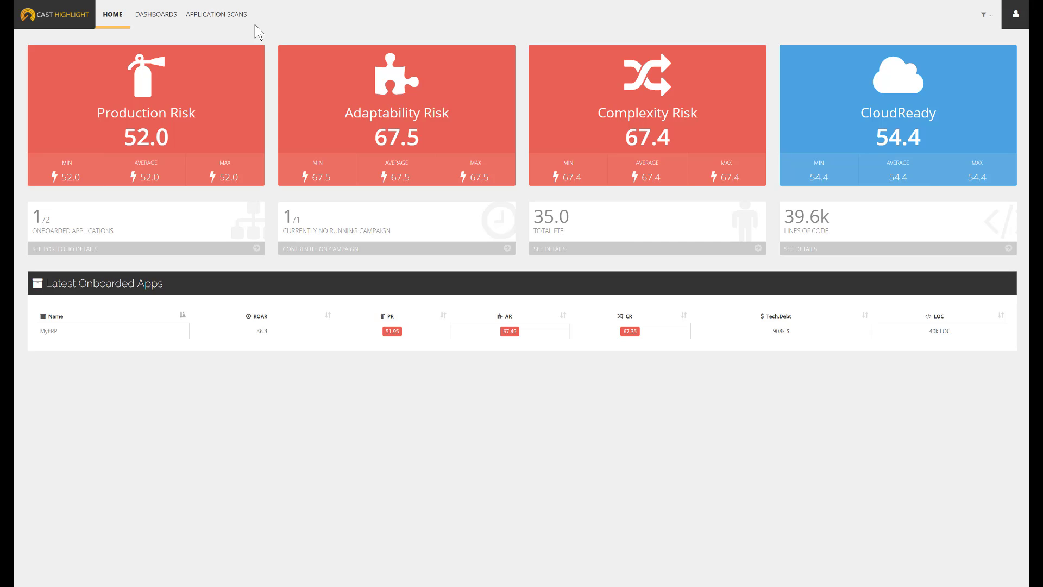
pyautogui.click(52, 336)
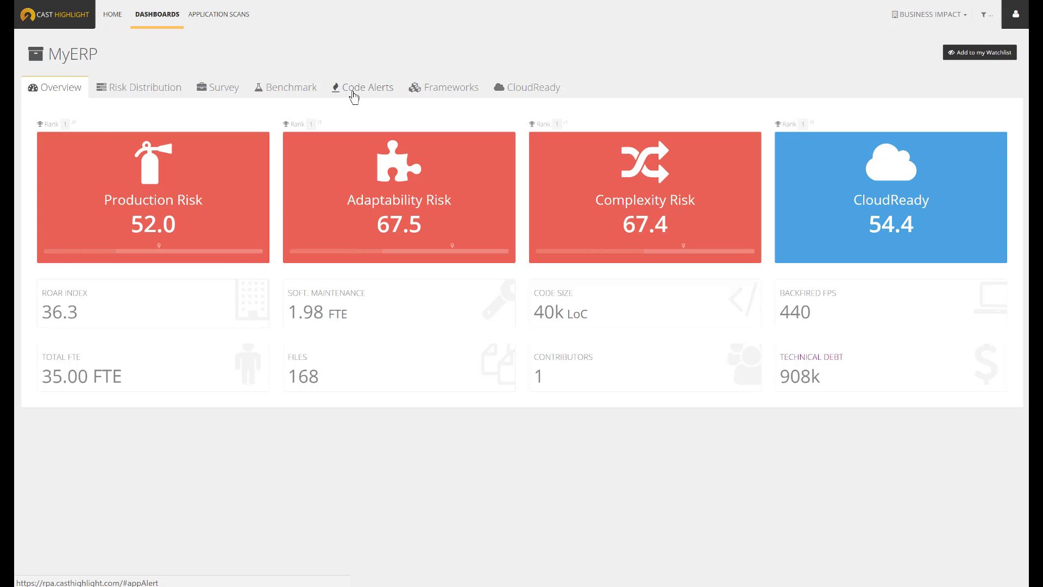
pyautogui.click(352, 96)
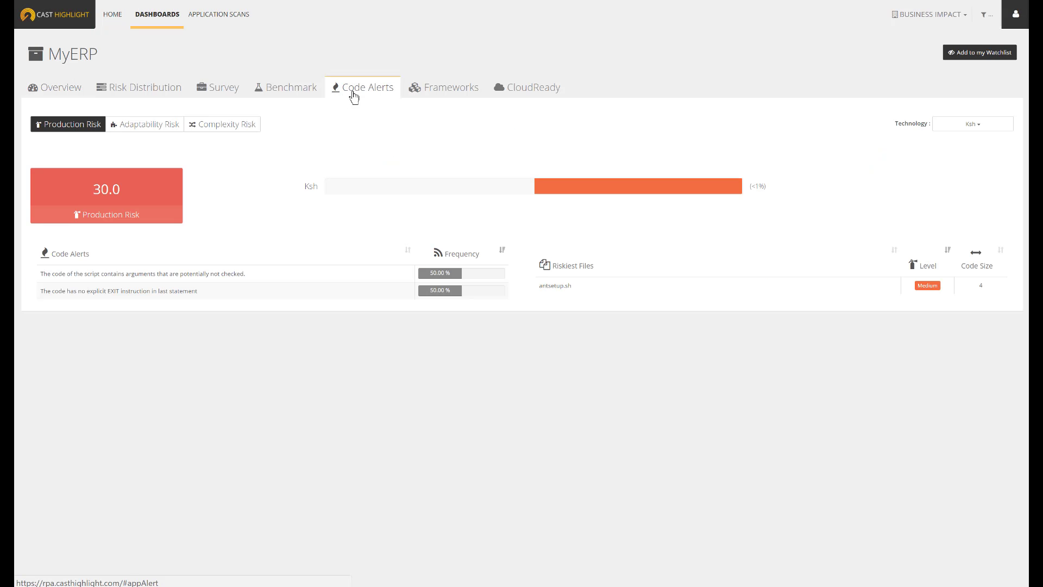
pyautogui.click(168, 131)
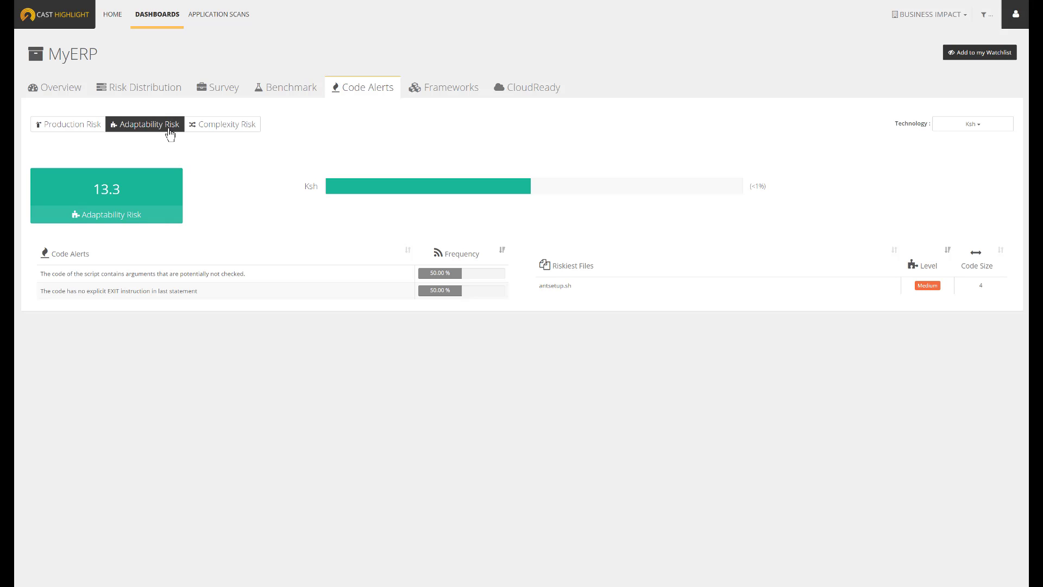
pyautogui.click(238, 130)
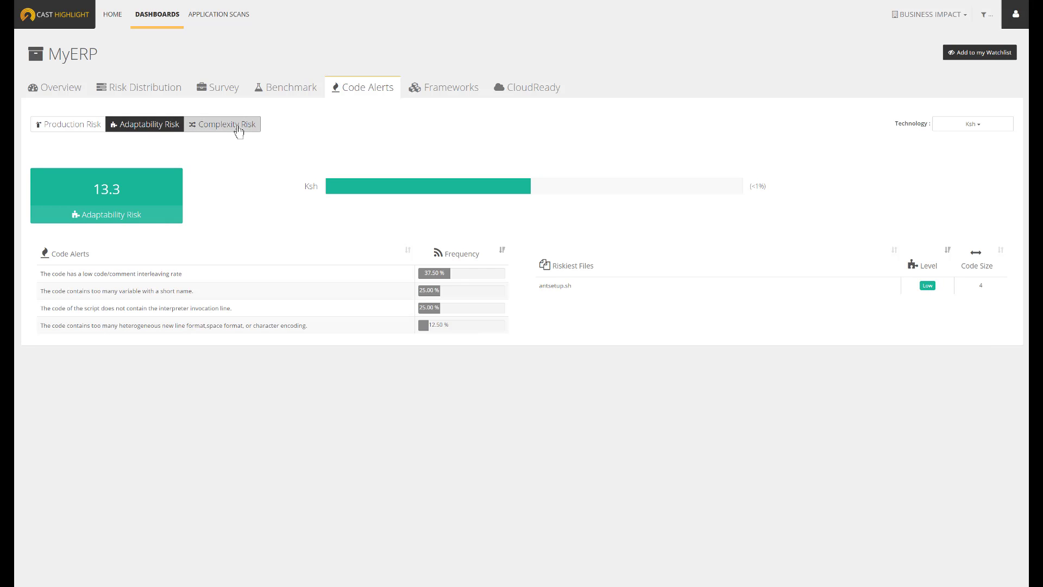
# Review MyERP's benchmark and its CloudReady survey and code scan results, and return to the home page
pyautogui.click(294, 92)
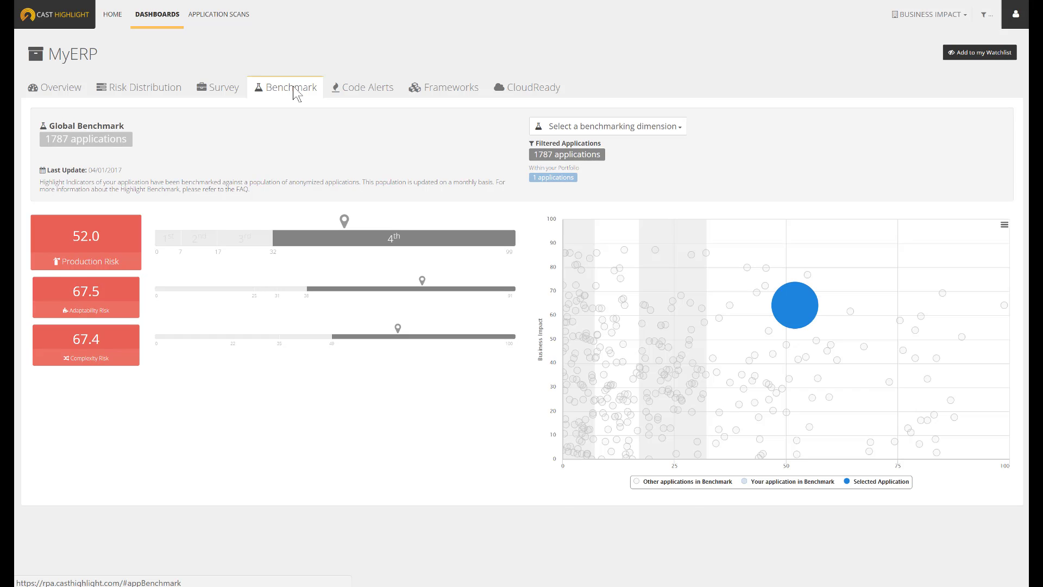
pyautogui.click(522, 92)
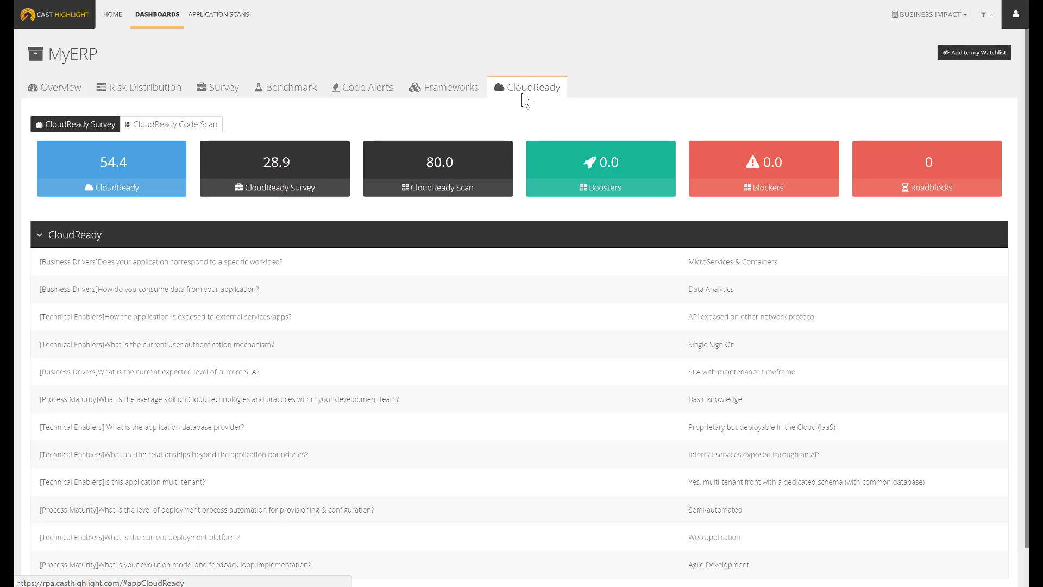
pyautogui.click(210, 126)
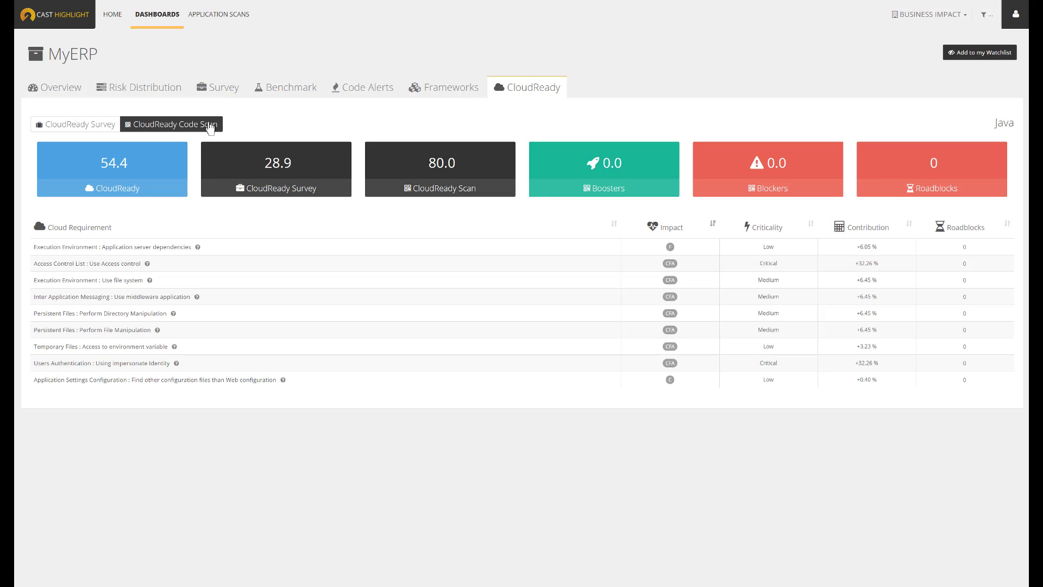
pyautogui.click(113, 15)
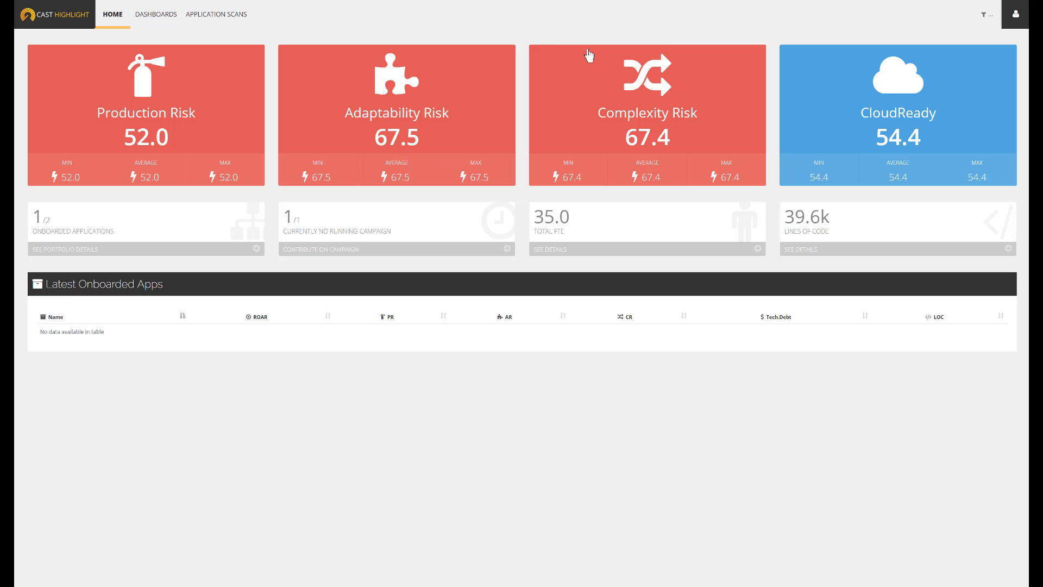